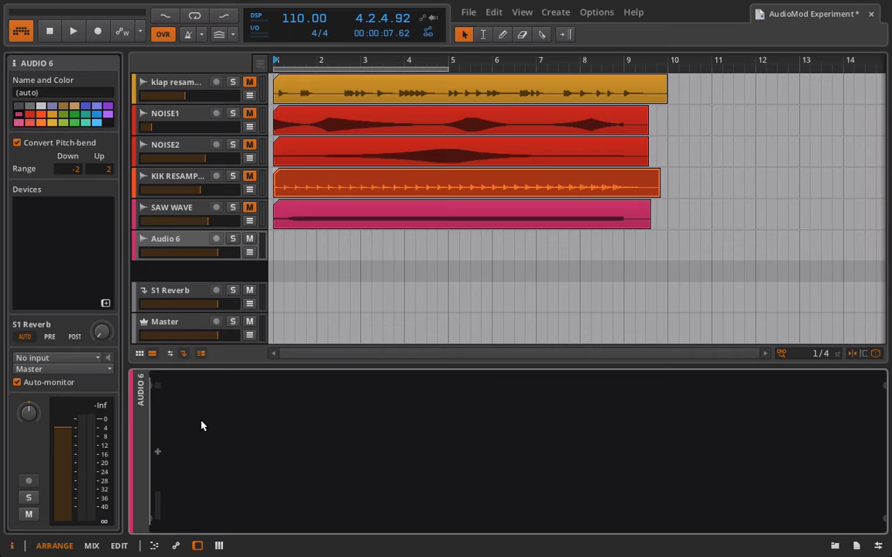
Add an XY Effect to the Audio 6 track, set its blend point fully to corner A and open slot A.
left_click(159, 453)
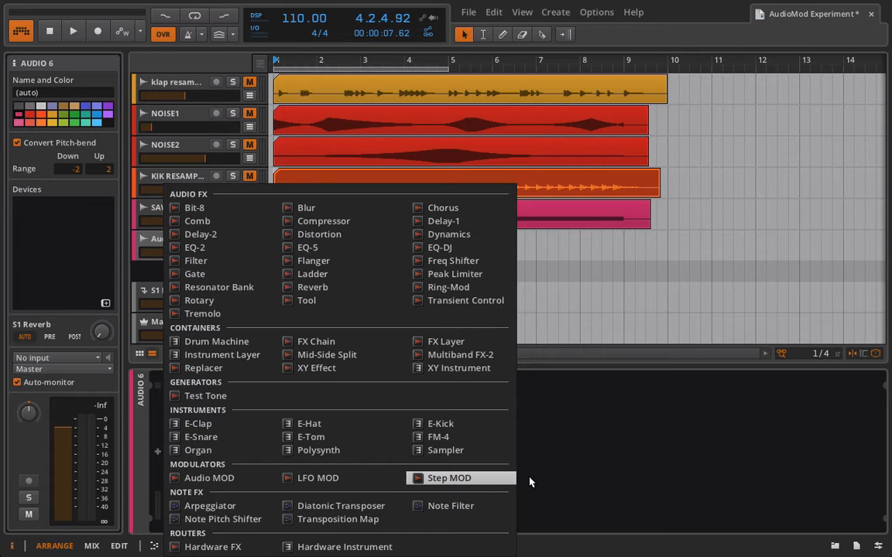
left_click(568, 468)
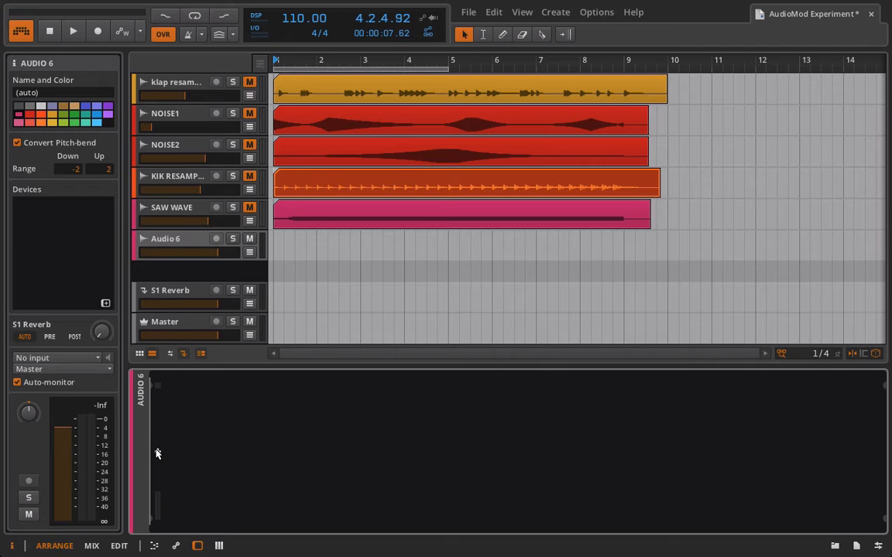
left_click(156, 455)
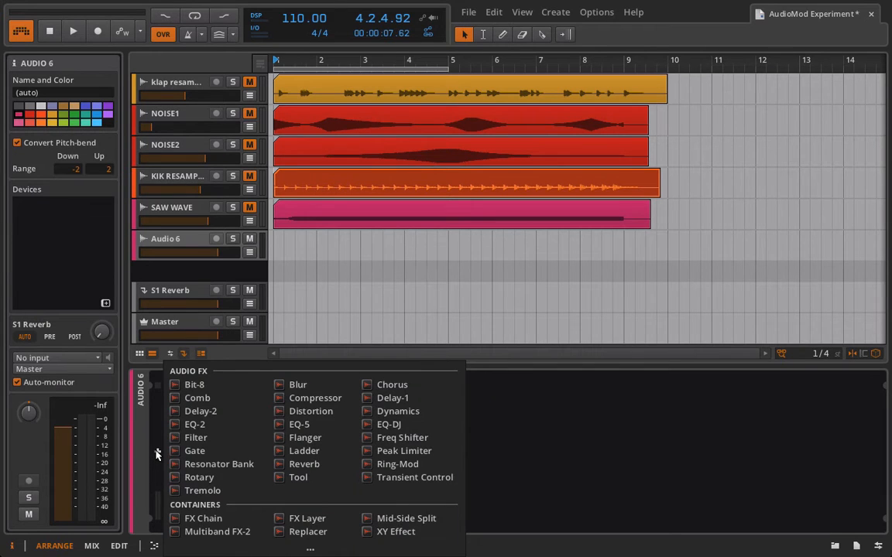
left_click(387, 531)
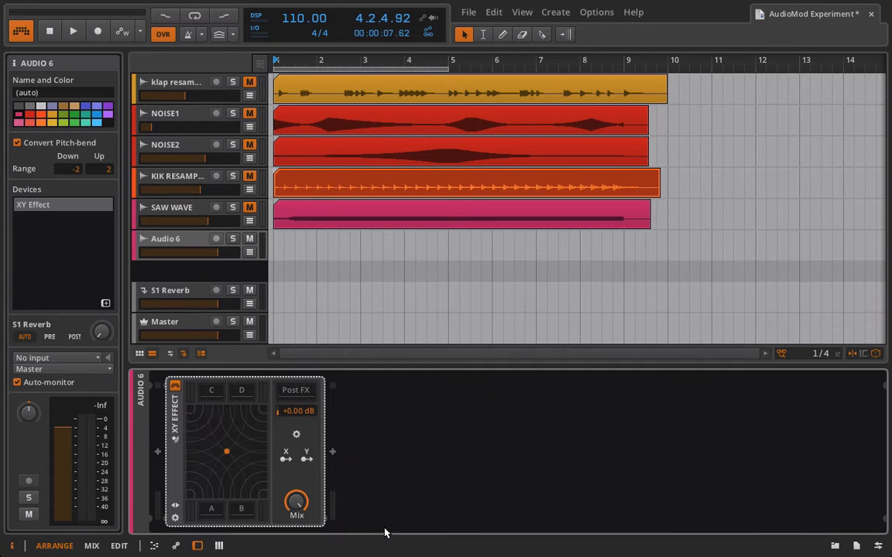
left_click_drag(219, 465, 193, 510)
left_click(212, 511)
Insert an Audio MOD device in slot A of the XY Effect and nest a Comb in its FX chain.
left_click(332, 452)
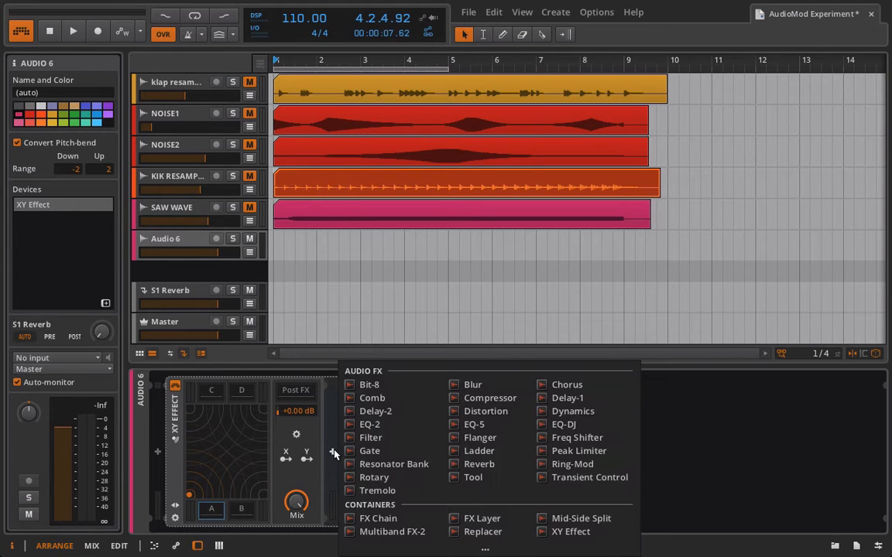
left_click(484, 549)
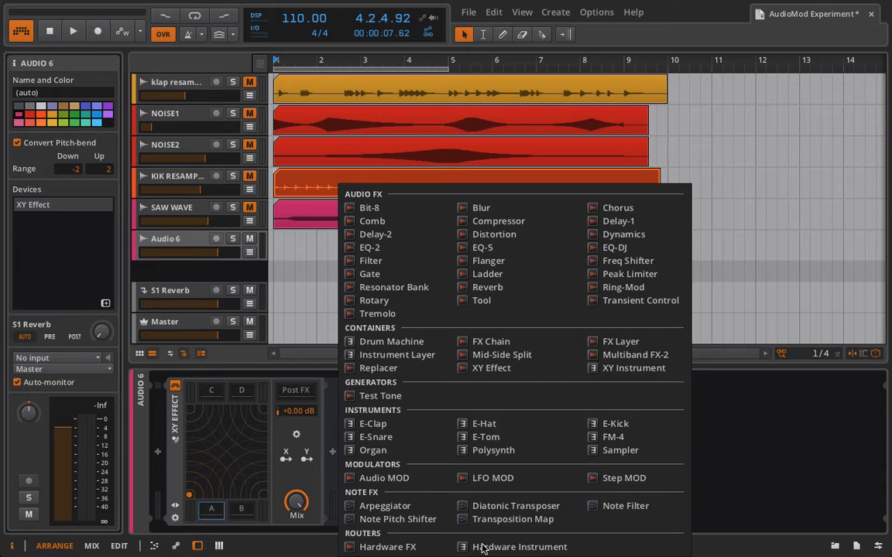
left_click(387, 479)
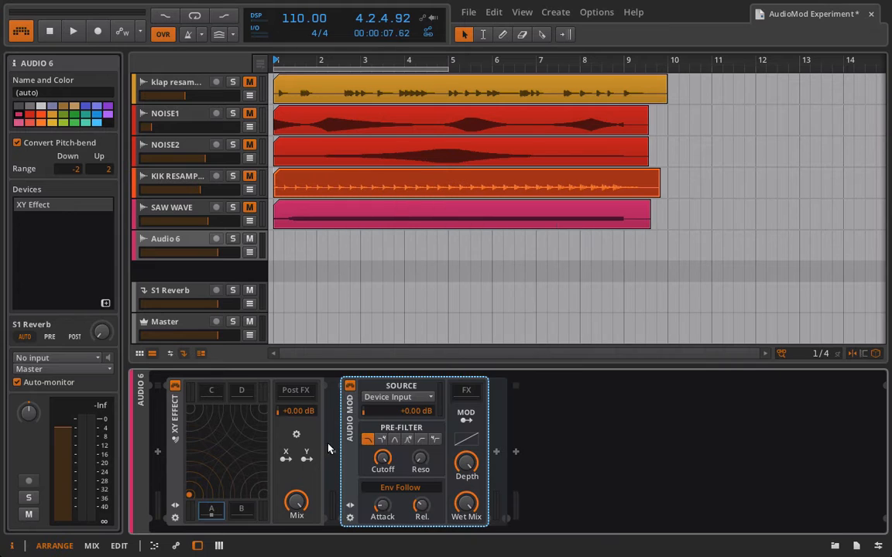
left_click(496, 452)
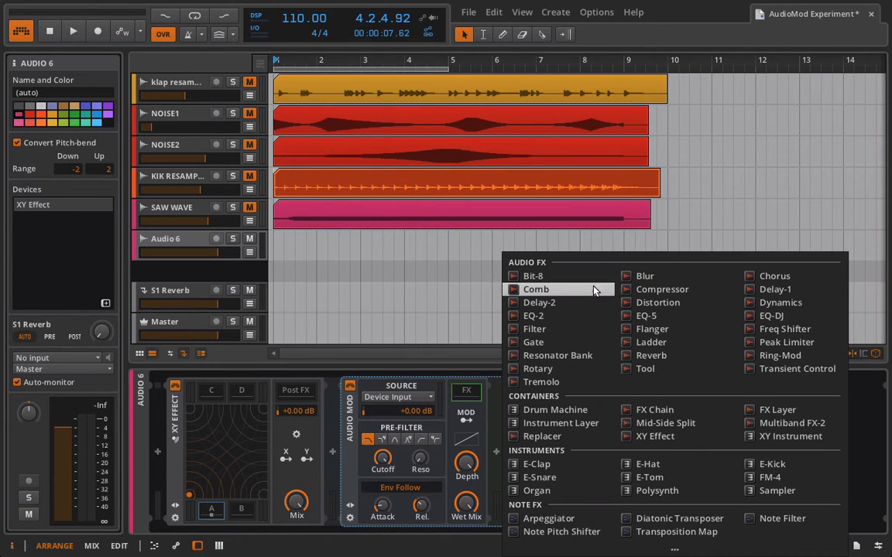
left_click(562, 290)
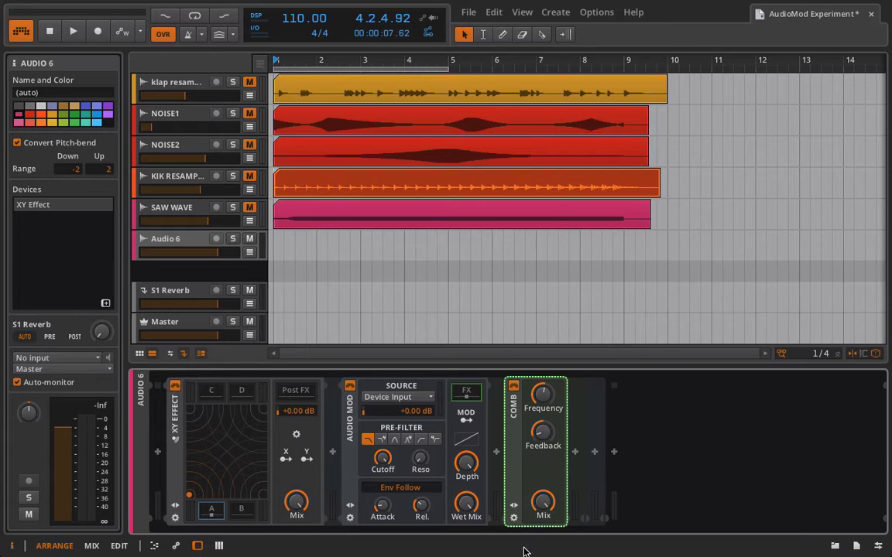
Set the Audio MOD source to KIK RESAMPLE (Pre-Fader) and play the arrangement to check the incoming signal.
left_click(405, 398)
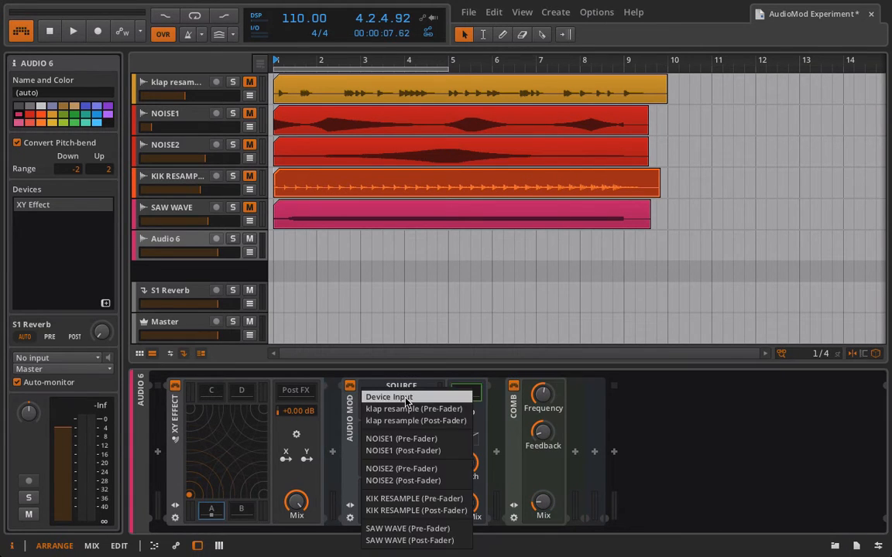
left_click(410, 498)
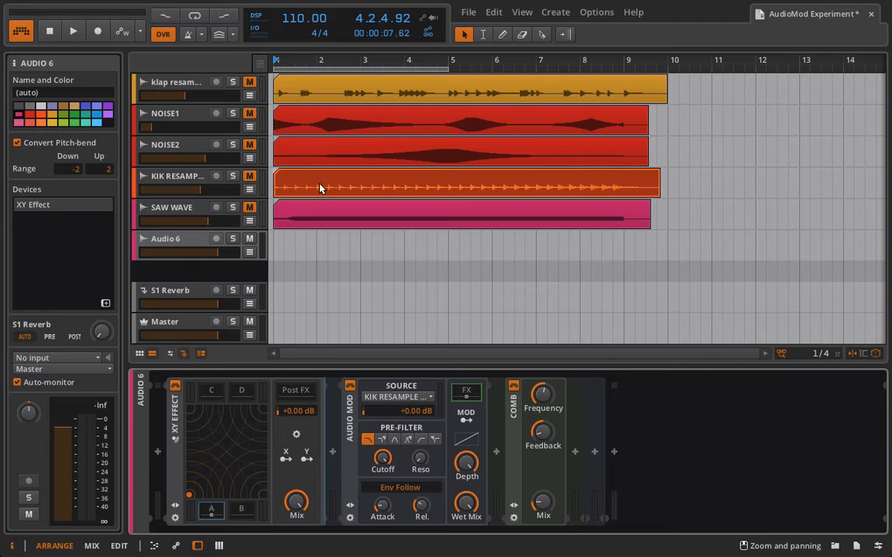
key("space")
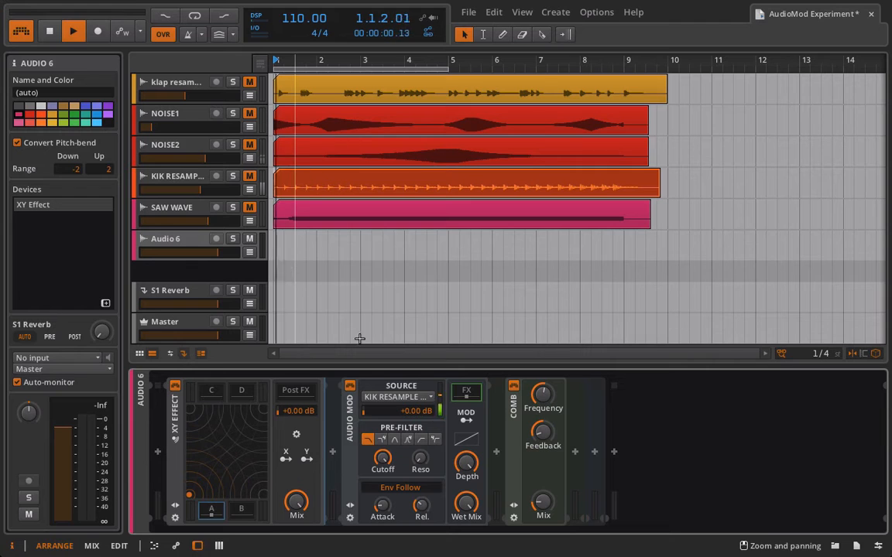
left_click(397, 397)
left_click(399, 397)
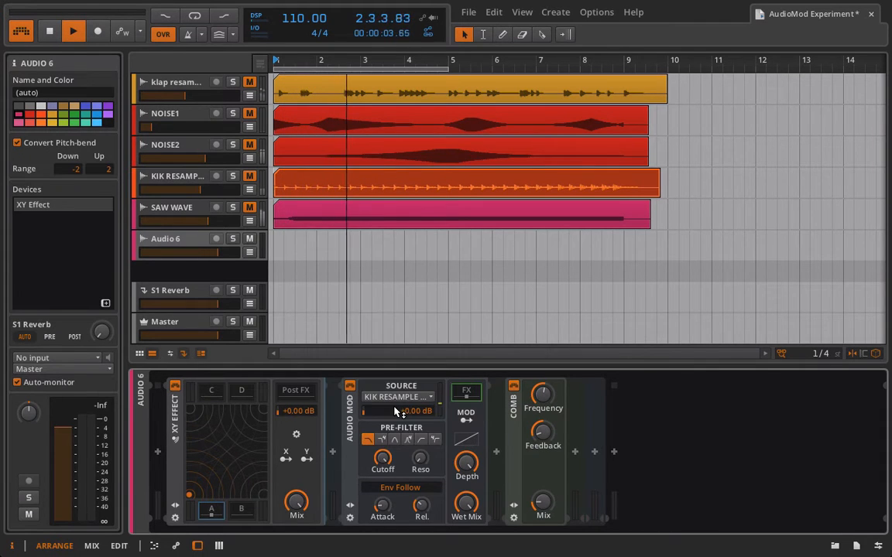
left_click(401, 399)
left_click(410, 388)
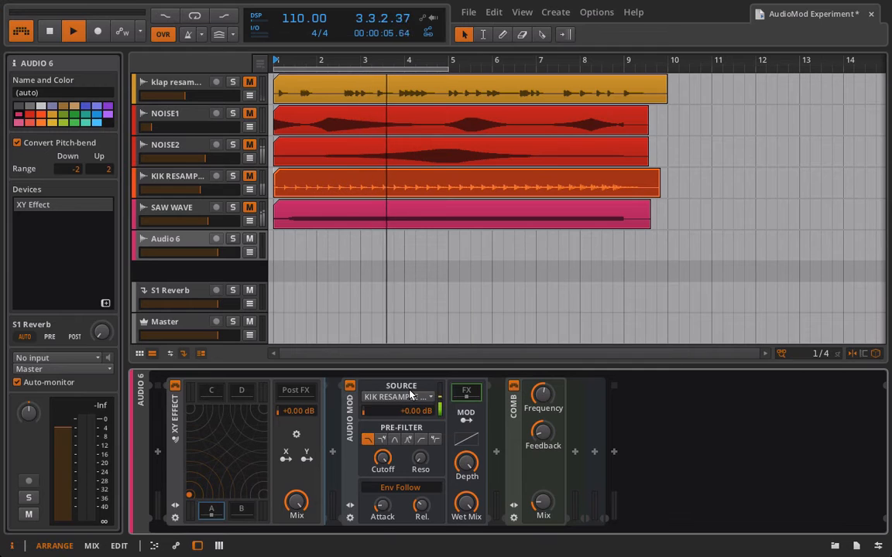
key("space")
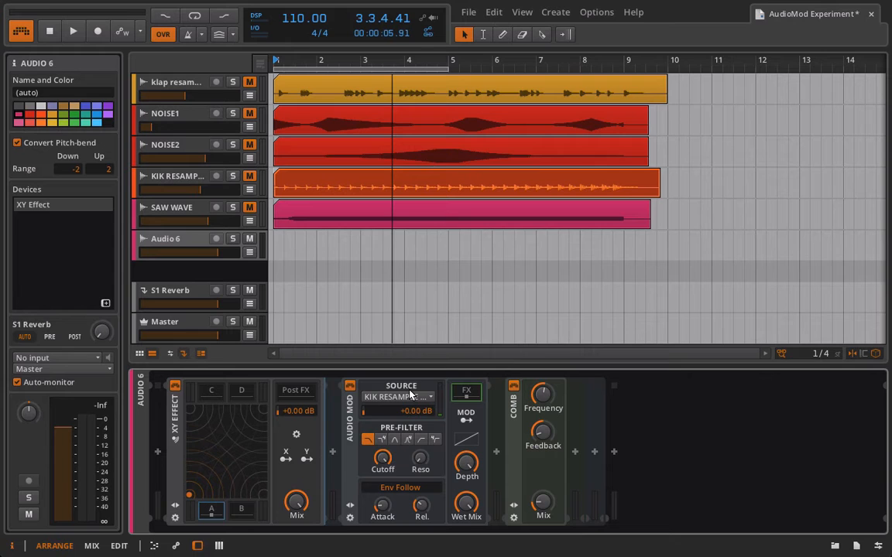
key("space")
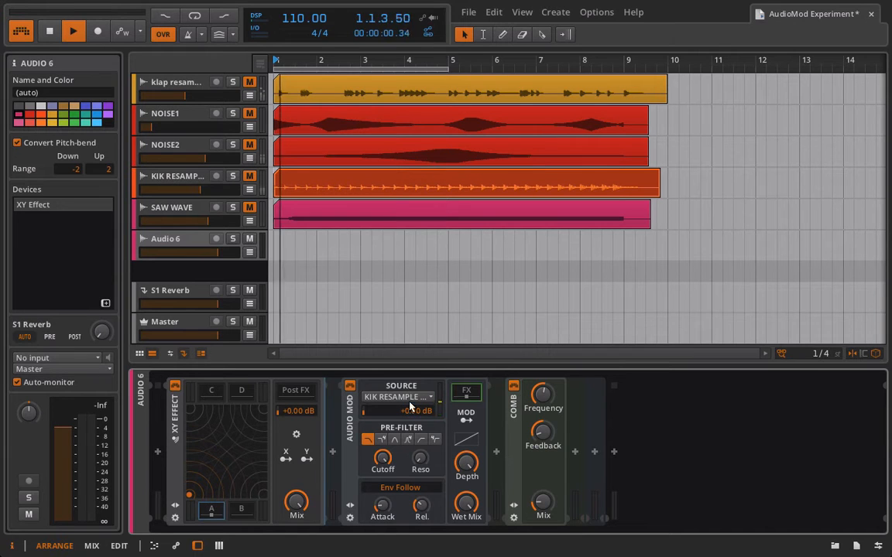
Map the Audio MOD modulation output to the Comb's Mix with an amount of +0.65.
left_click(465, 415)
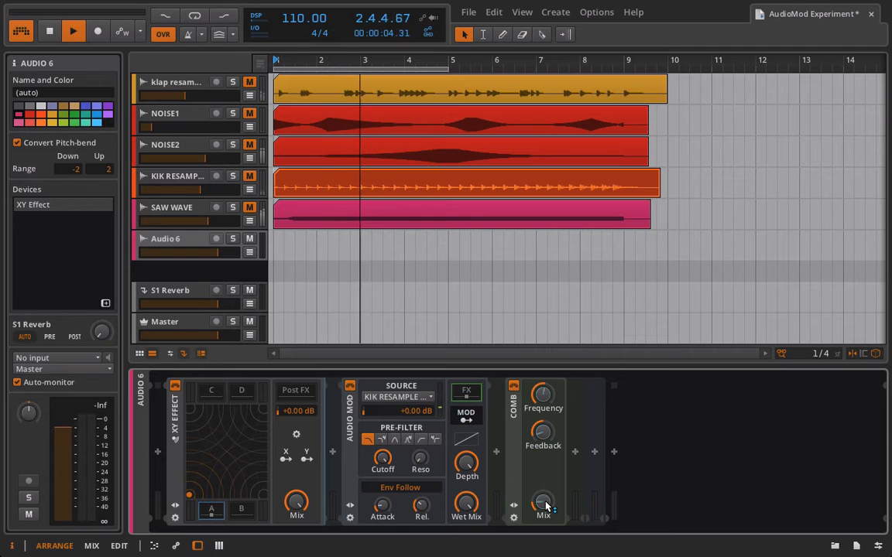
left_click_drag(542, 503, 542, 485)
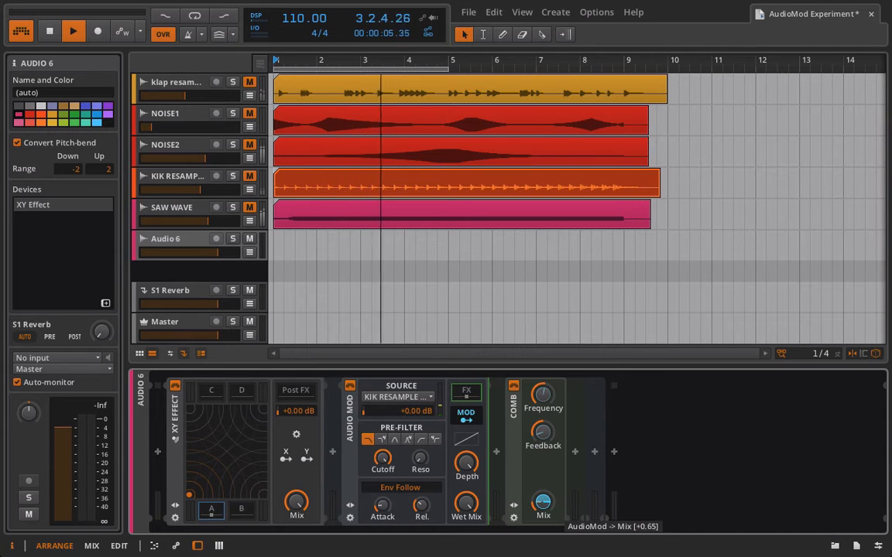
left_click(470, 415)
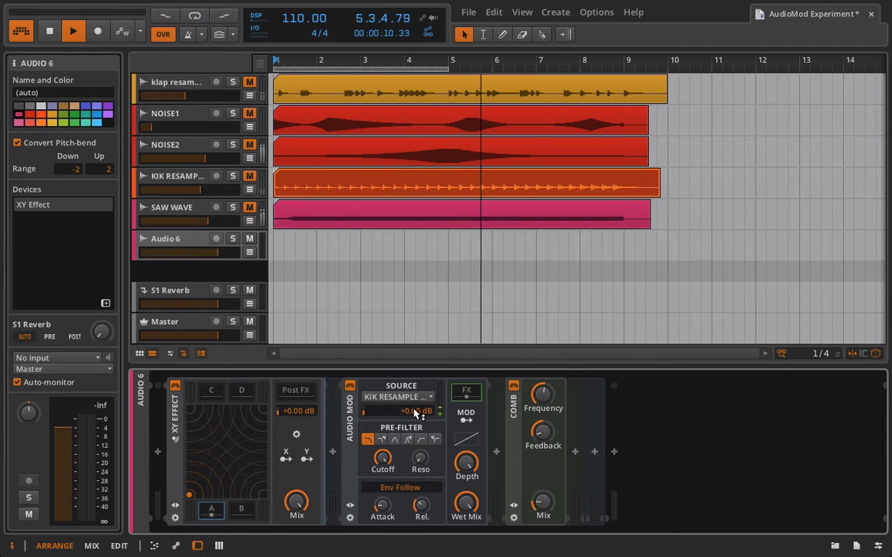
Raise the Audio MOD source gain to +13.0 dB during playback, and stop playback.
left_click_drag(407, 412, 407, 306)
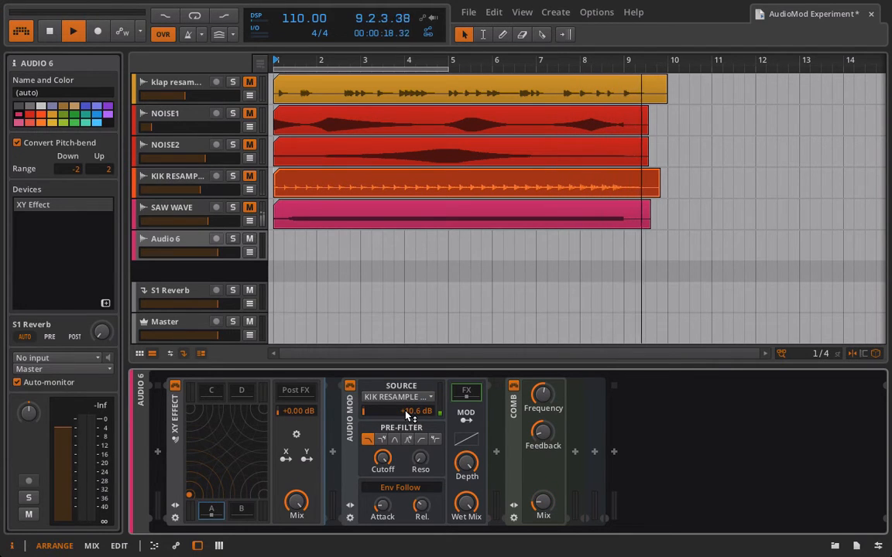
left_click_drag(407, 414, 407, 401)
key("space")
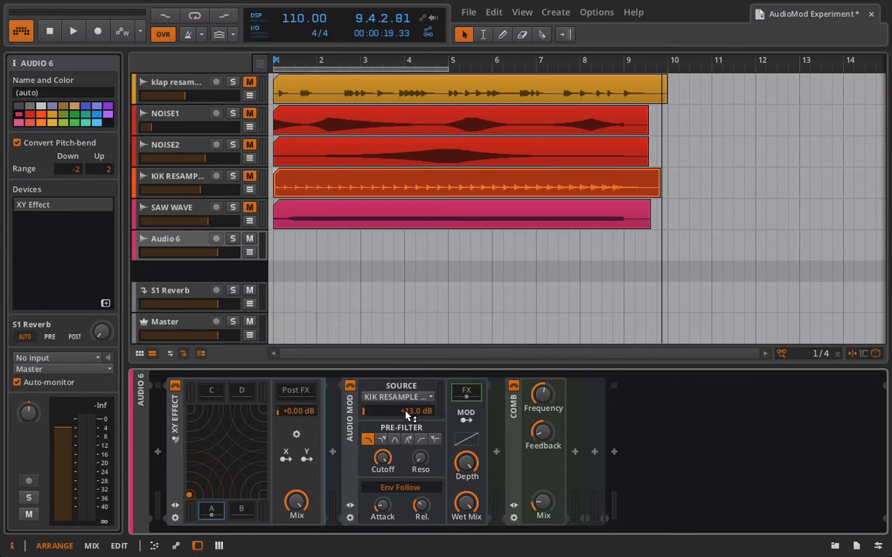
During playback, set the envelope follower's attack to minimum, reduce the source gain to +7.20 dB and shorten the release.
key("space")
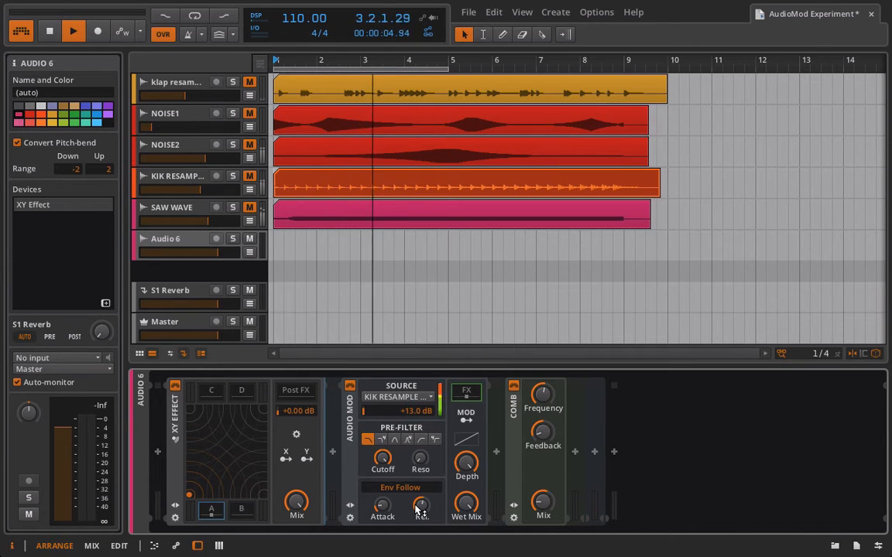
left_click_drag(392, 513, 420, 486)
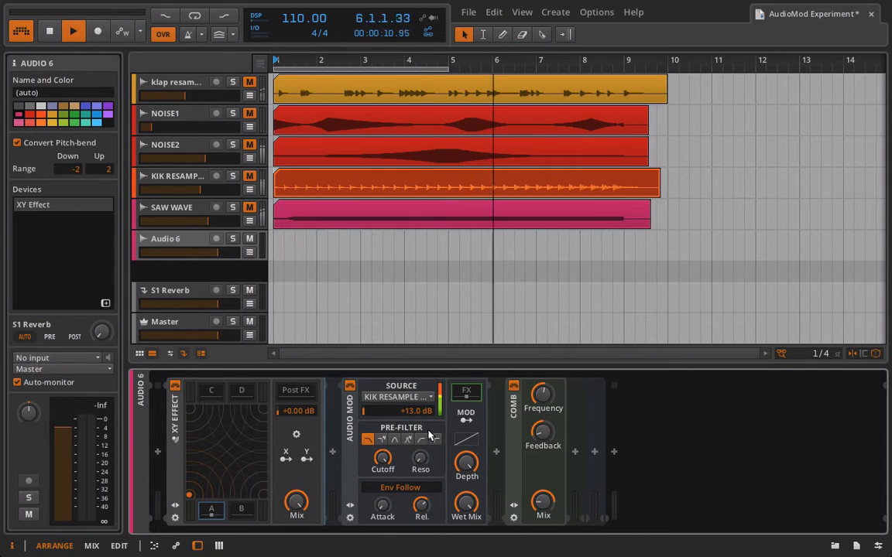
left_click_drag(415, 411, 415, 432)
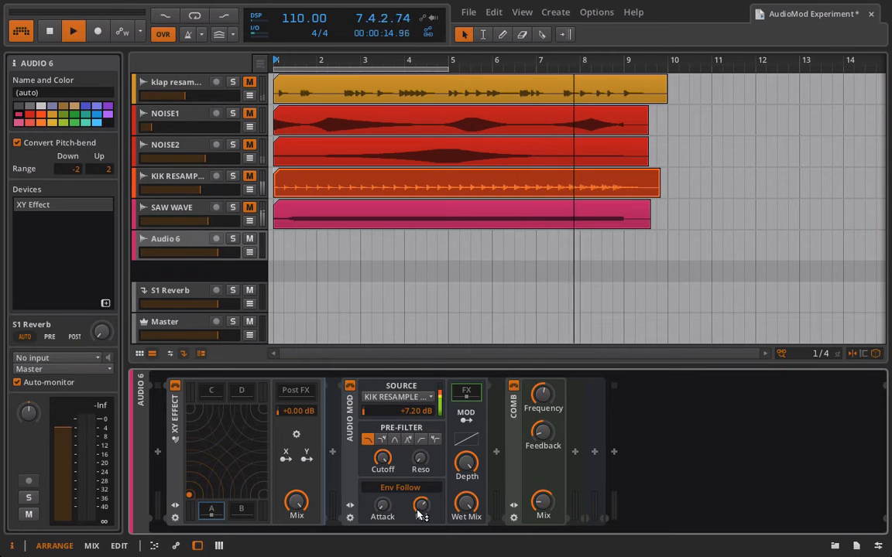
left_click_drag(421, 509, 420, 555)
key("space")
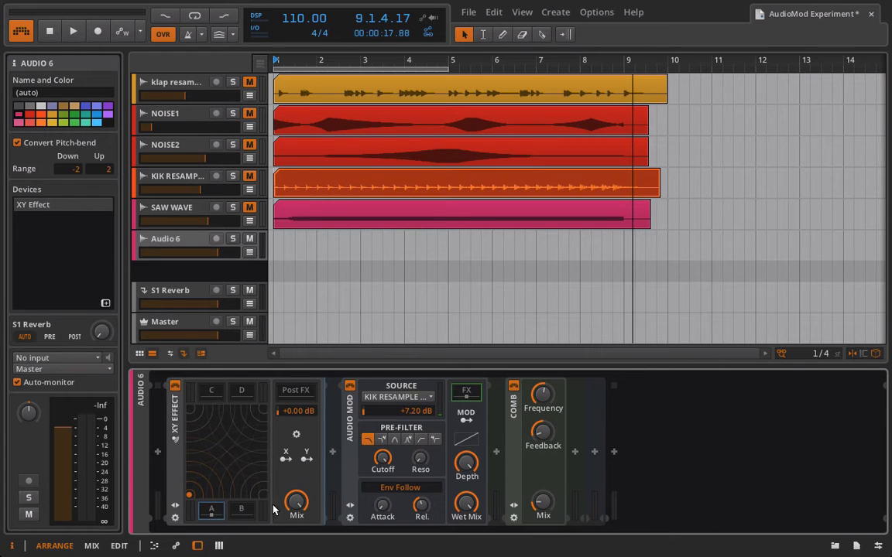
Switch the XY Effect's pad to show separate X and Y knobs.
left_click(298, 436)
left_click_drag(208, 451, 209, 446)
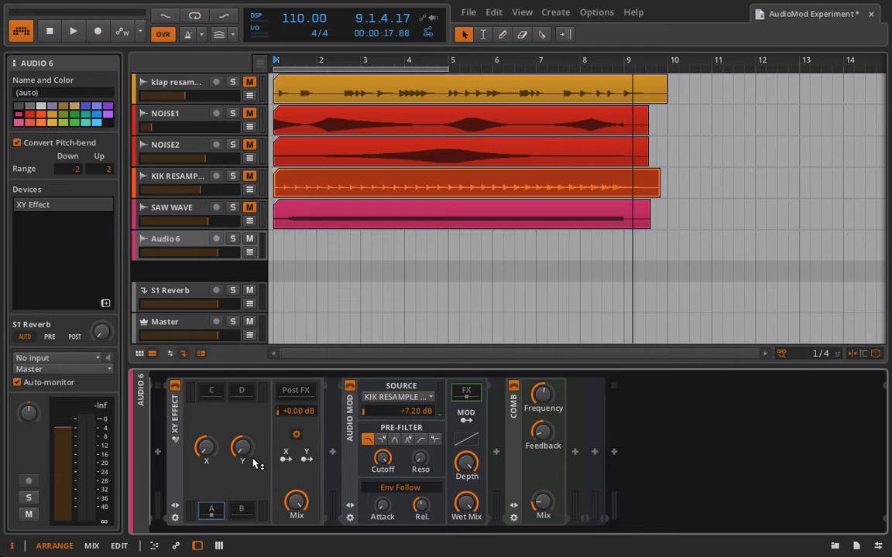
Delete the XY Effect with its nested devices, and remove the empty Audio 6 track.
left_click(173, 413)
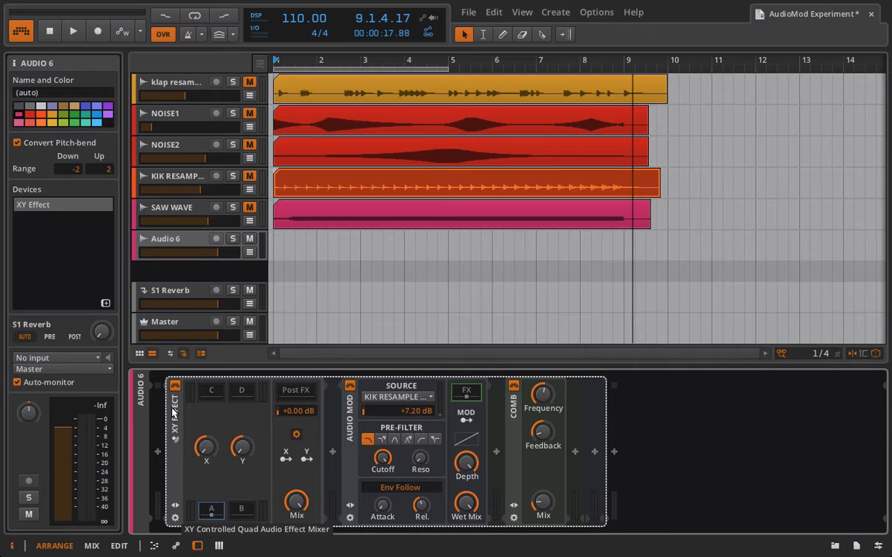
key("Delete")
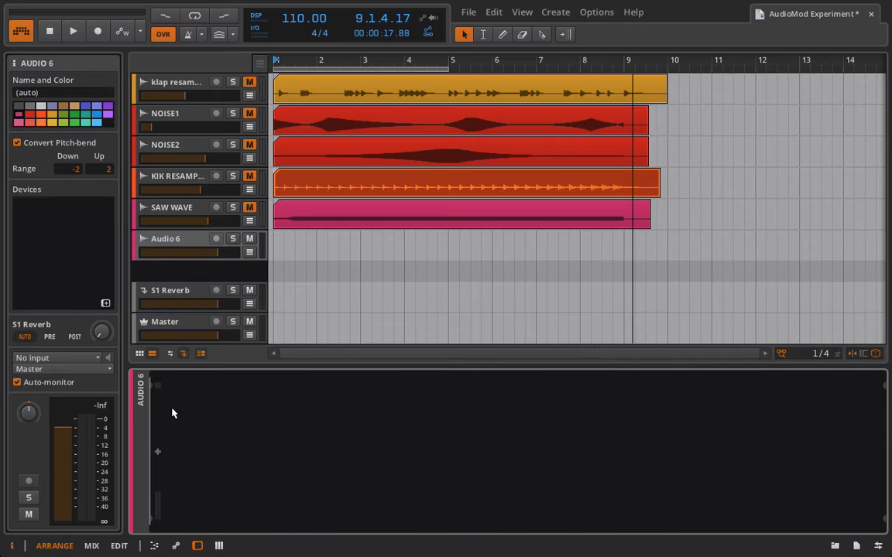
left_click(164, 205)
left_click(169, 245)
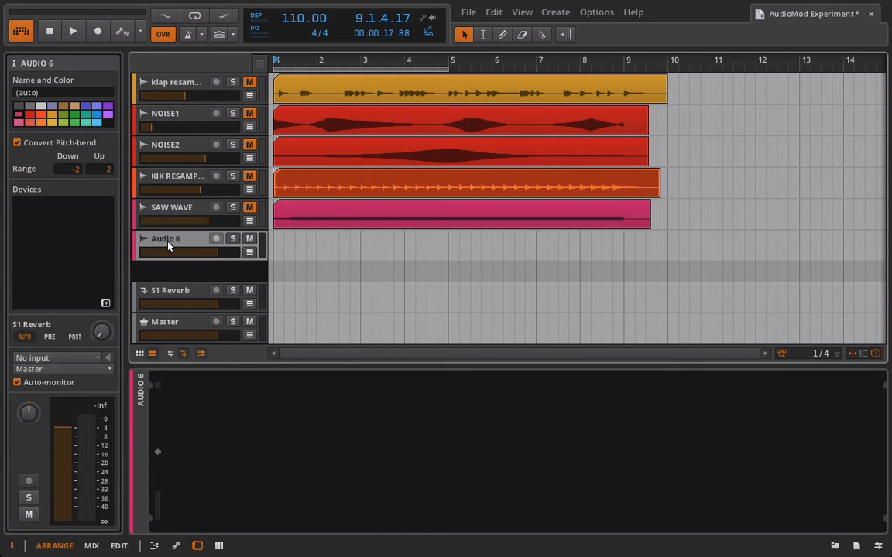
key("Delete")
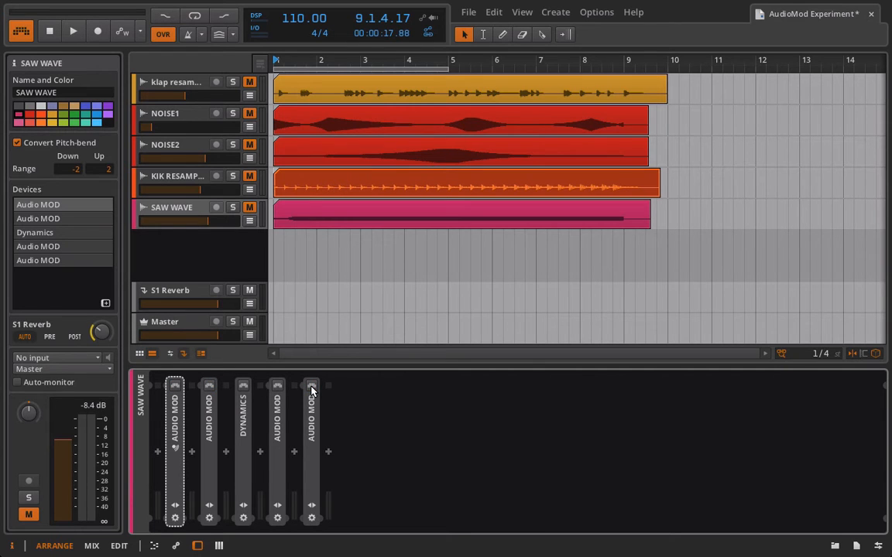
Solo the SAW WAVE track and play it to hear it alone, then stop and turn its solo off.
left_click(233, 208)
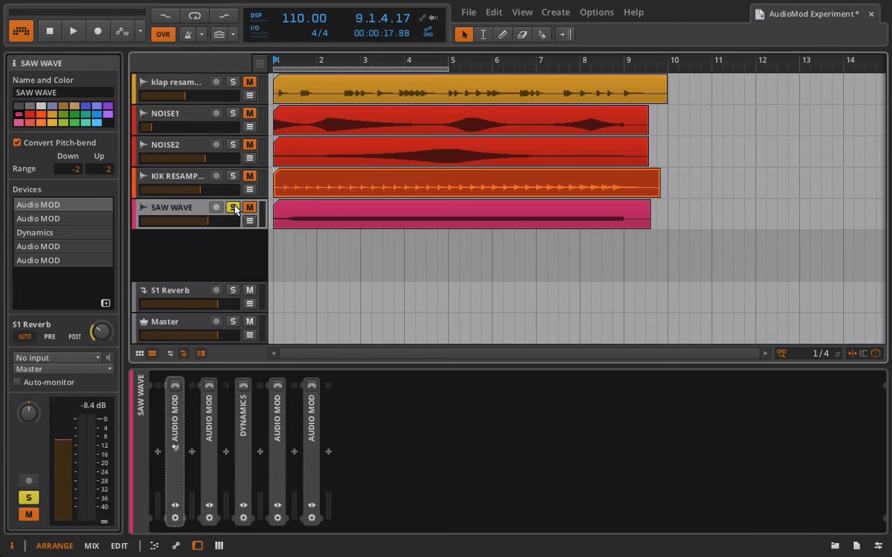
key("space")
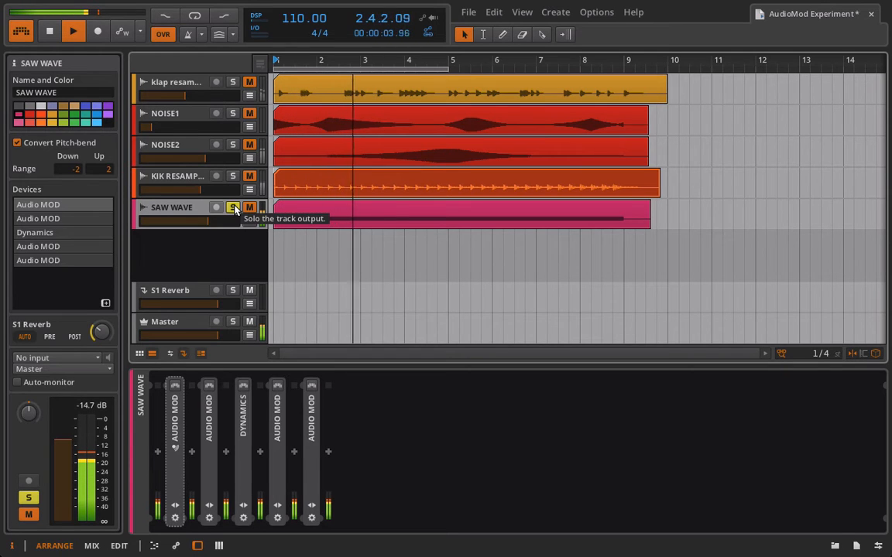
key("space")
left_click(233, 208)
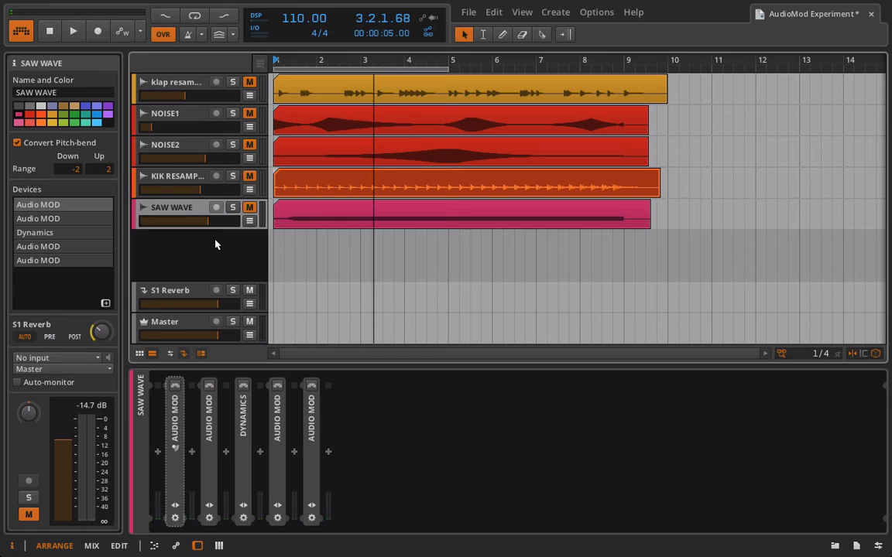
Select and solo the klap resample track, and play it to hear it alone.
left_click(195, 82)
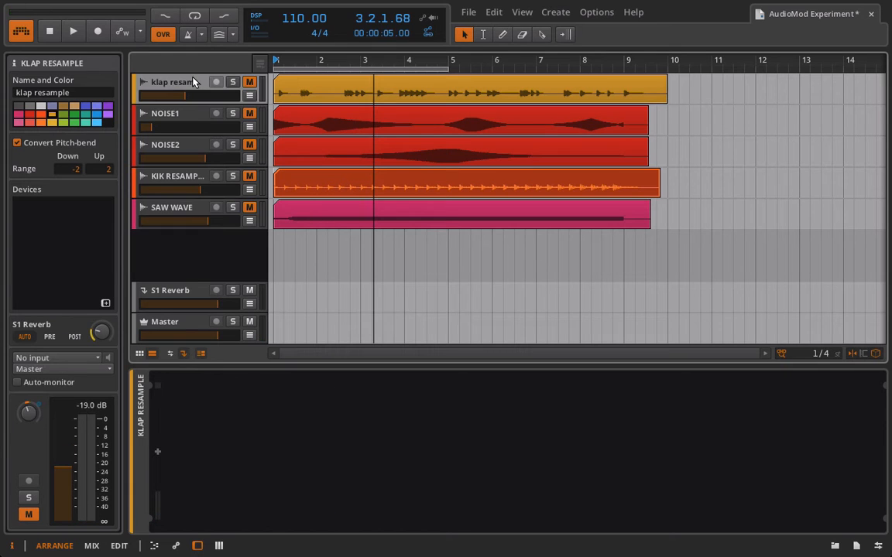
left_click(232, 81)
key("space")
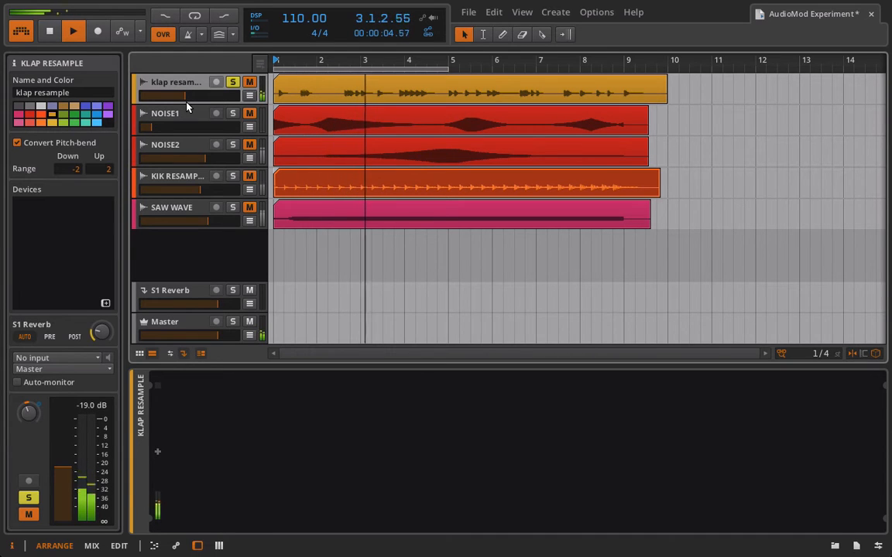
Stop playback, move the solo from klap resample to SAW WAVE, and play SAW WAVE alone briefly before stopping.
key("space")
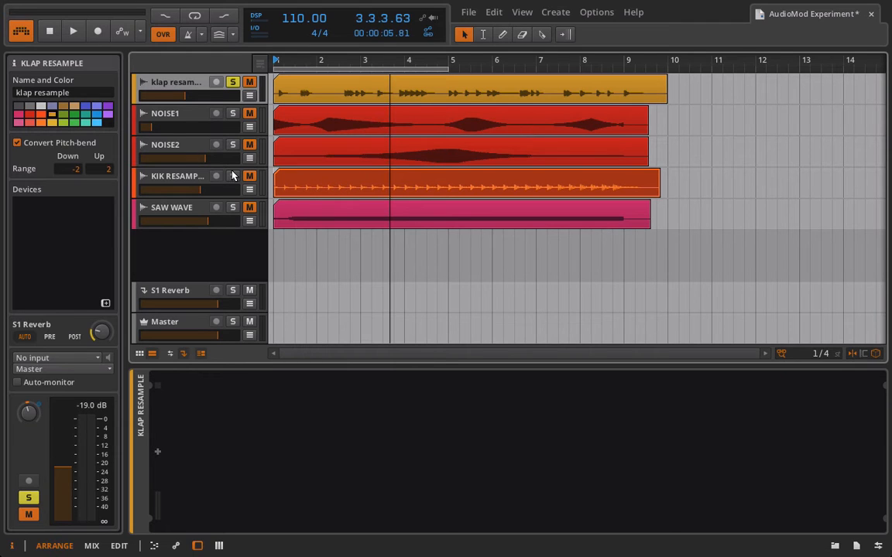
left_click(185, 180)
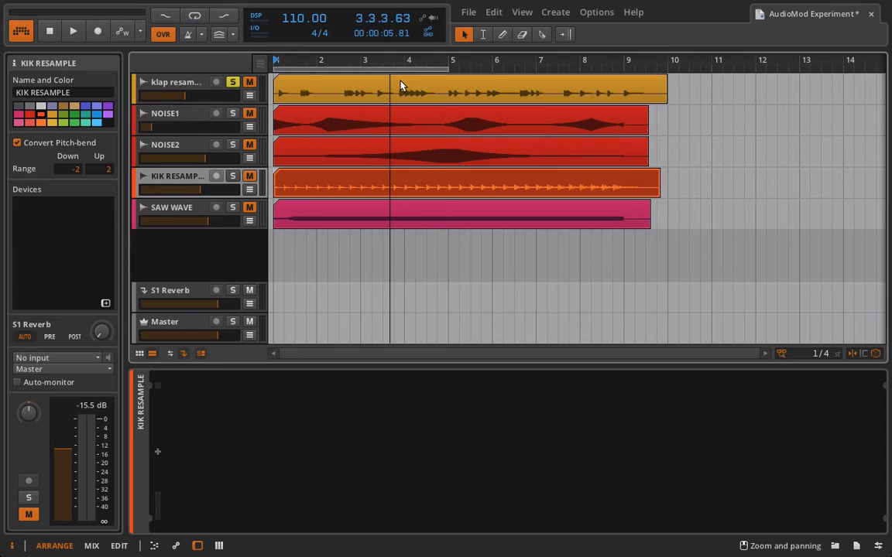
left_click(233, 207)
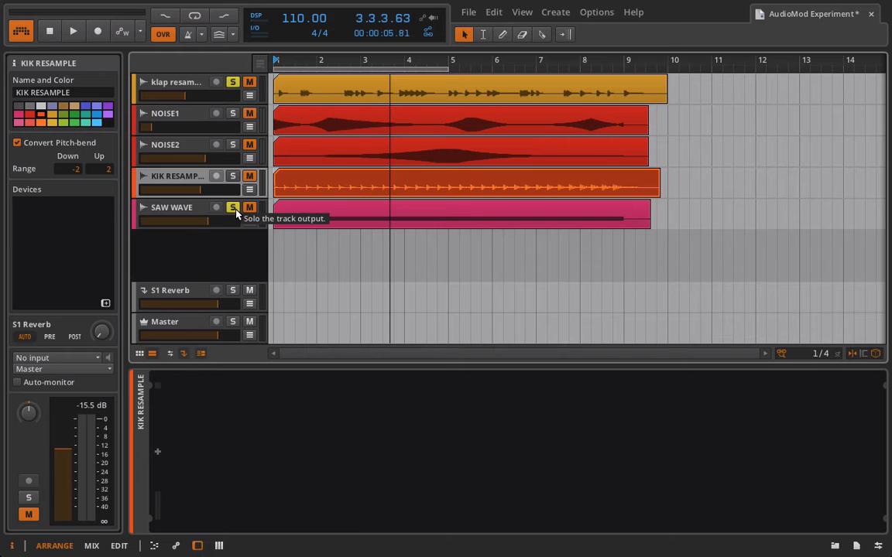
left_click(232, 83)
key("space")
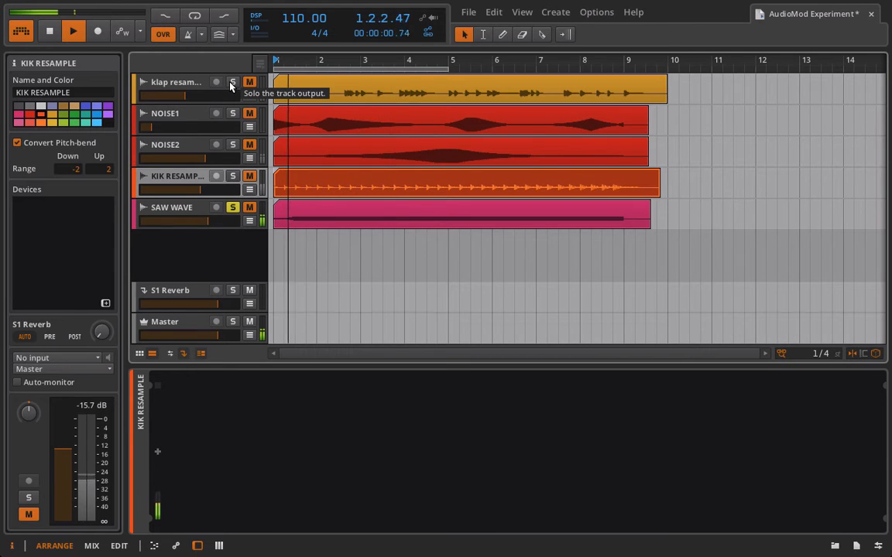
key("space")
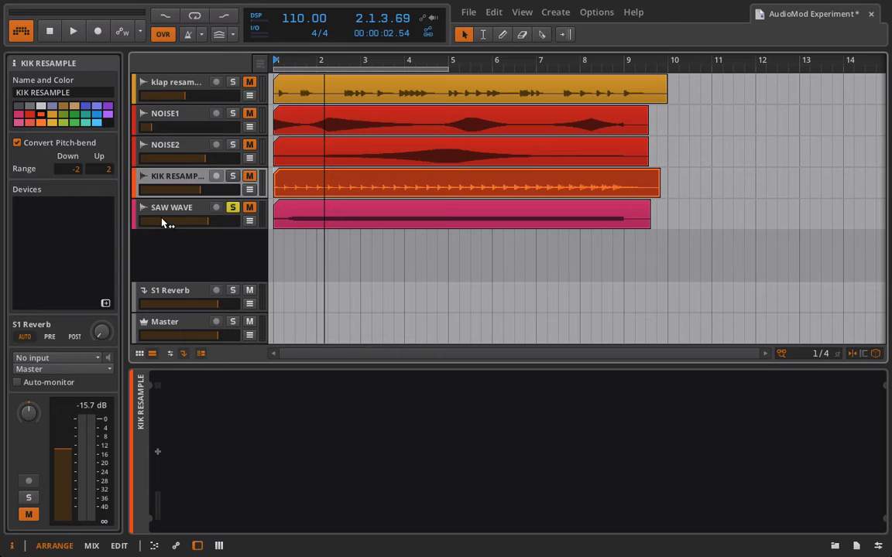
Activate the first Audio MOD device on the SAW WAVE track.
left_click(172, 209)
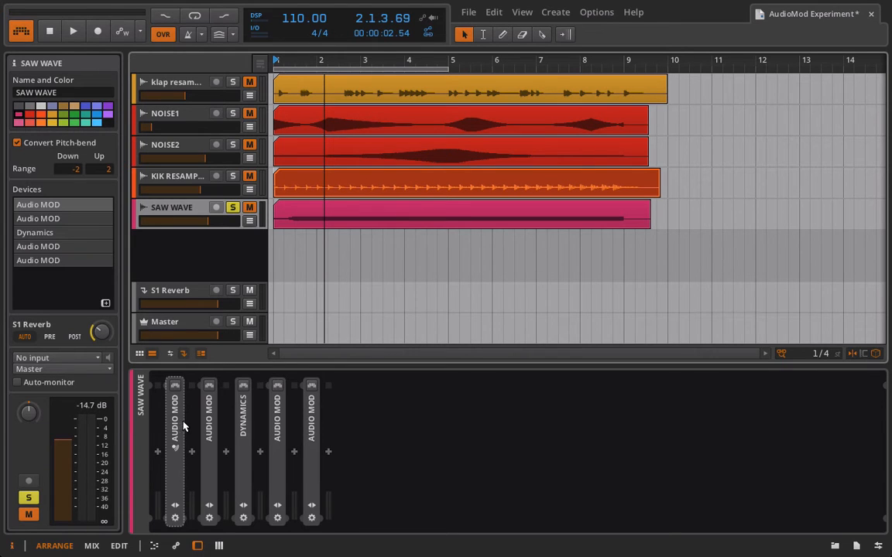
left_click(175, 386)
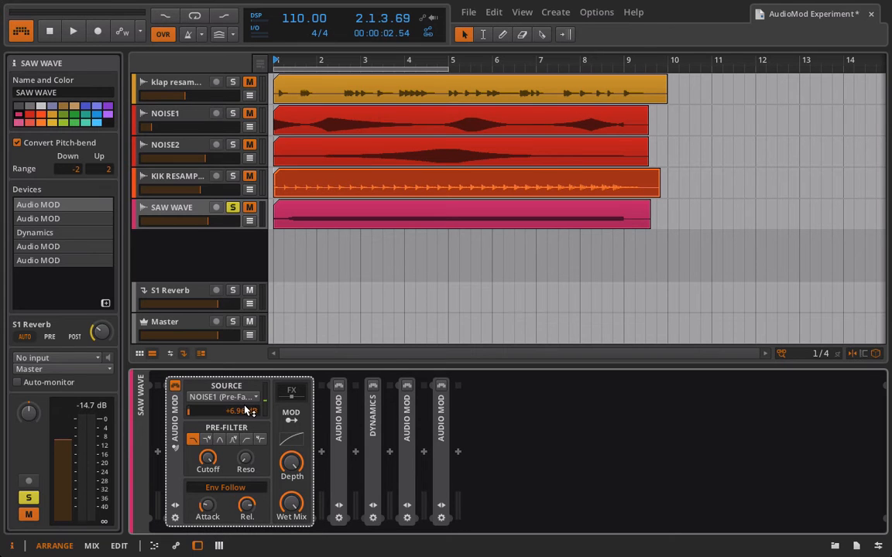
Open the NOISE1 clip in the detail editor, make NOISE1 the only soloed track, and play it.
left_click(333, 130)
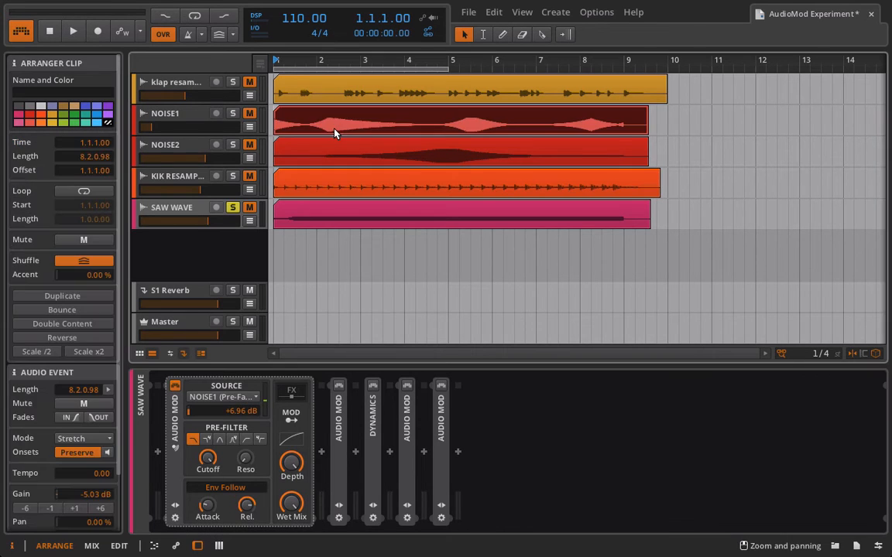
left_click(193, 118)
double_click(277, 110)
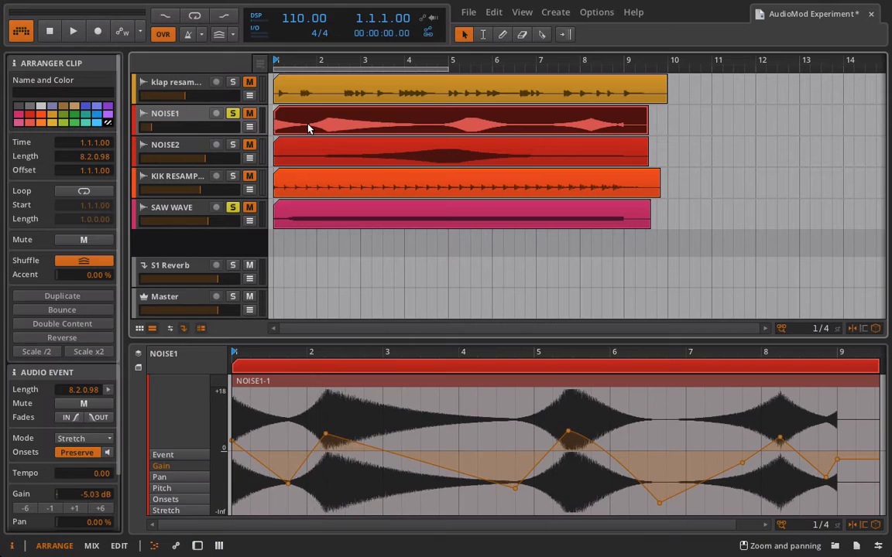
key("space")
key("space")
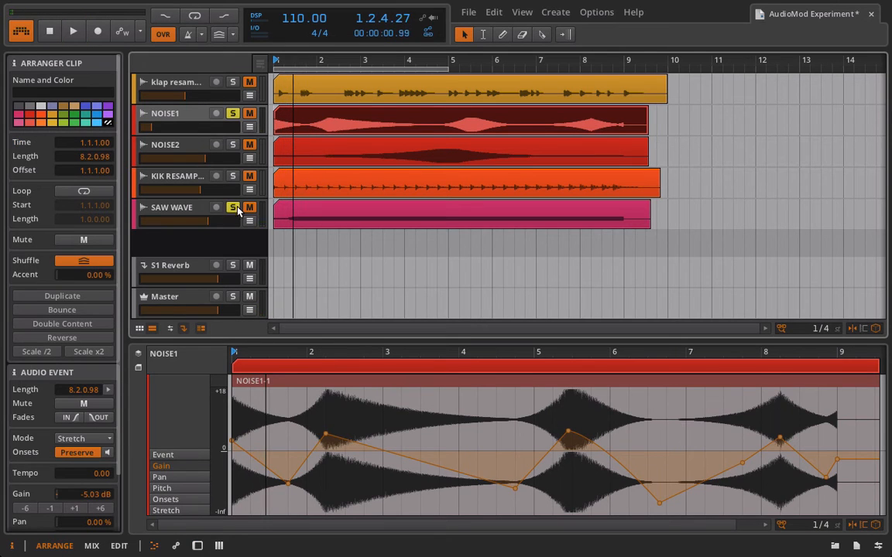
left_click(234, 208)
key("space")
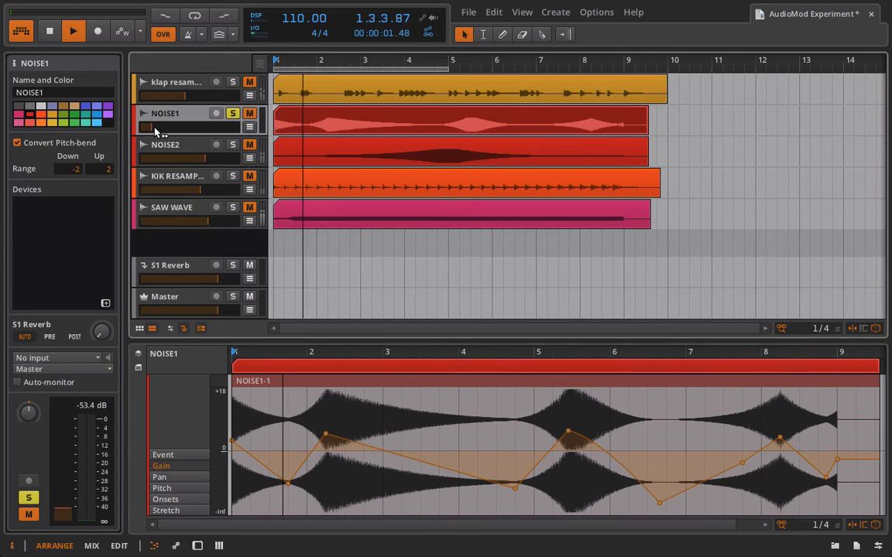
Raise NOISE1's volume while it plays, lower it again partway, stop playback and turn its solo off.
left_click_drag(154, 128, 188, 127)
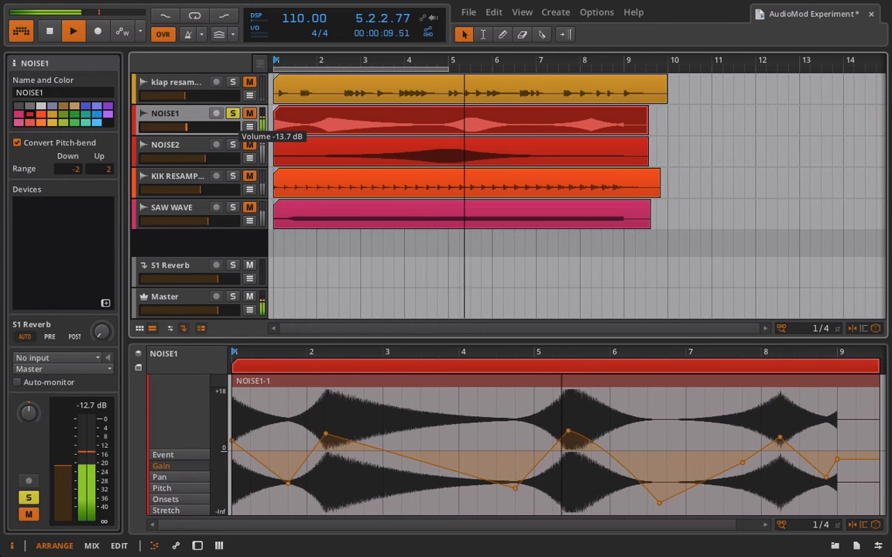
left_click_drag(186, 127, 167, 126)
key("space")
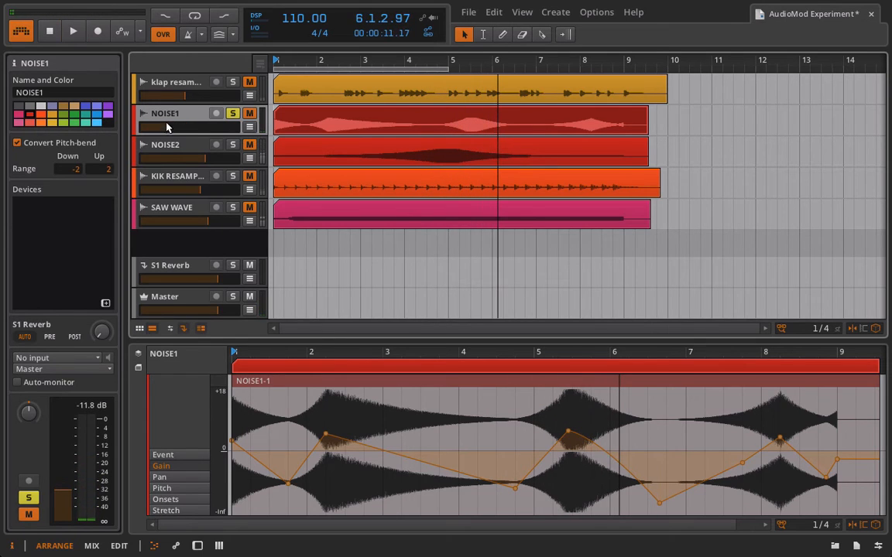
left_click(232, 114)
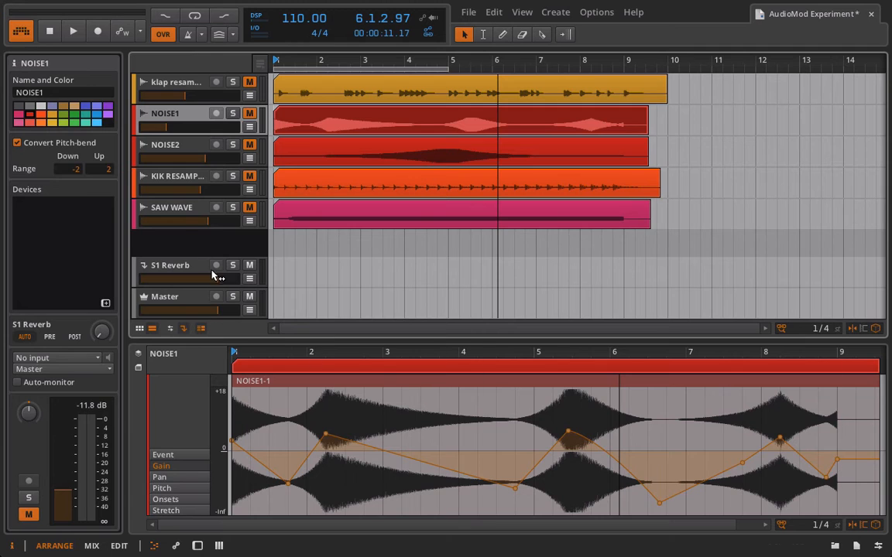
Show the Ladder filter nested in SAW WAVE's first Audio MOD and inspect which of its parameters are modulated.
double_click(175, 218)
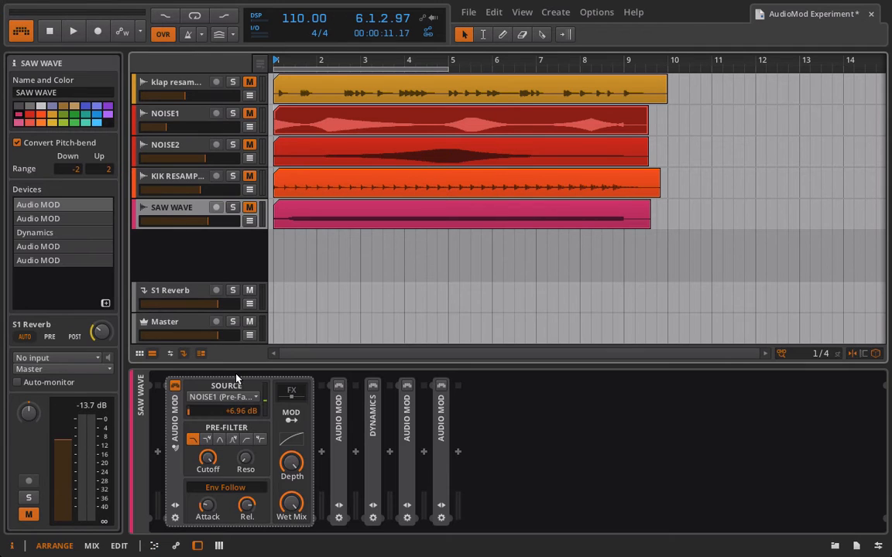
left_click(288, 389)
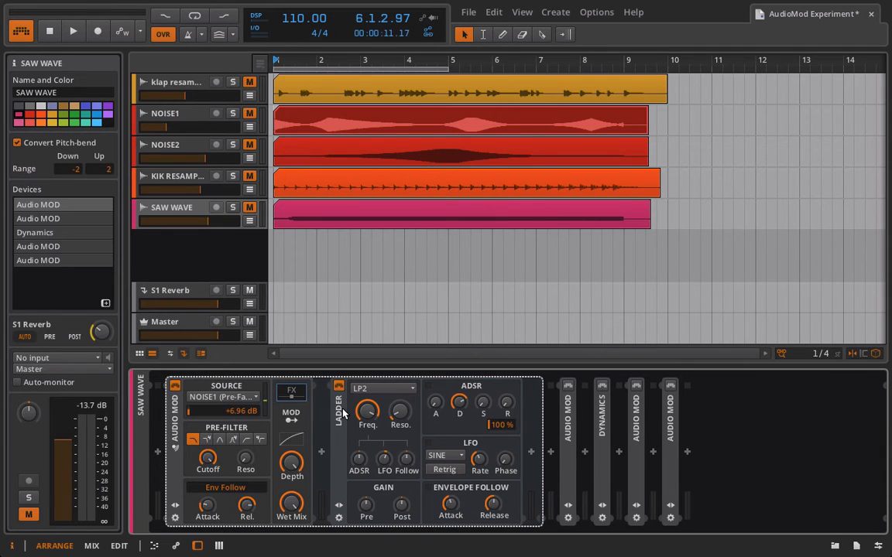
left_click(299, 419)
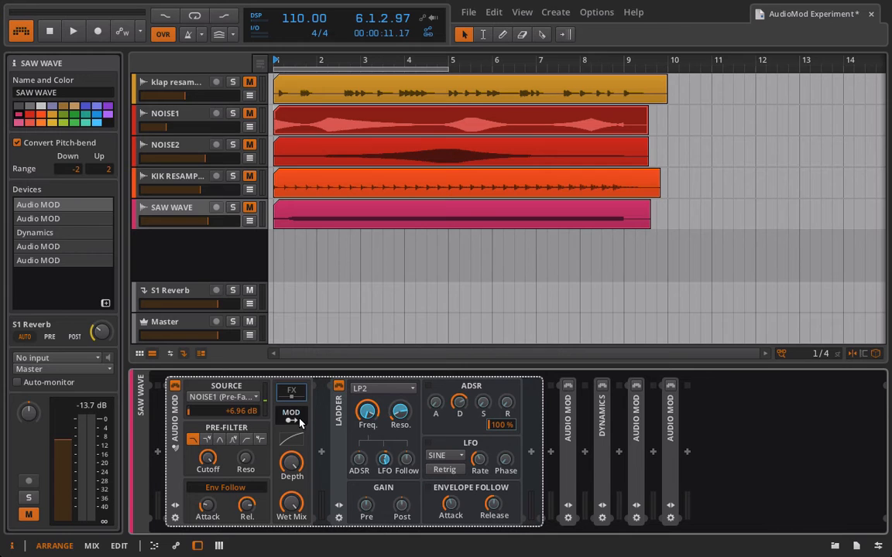
left_click(288, 420)
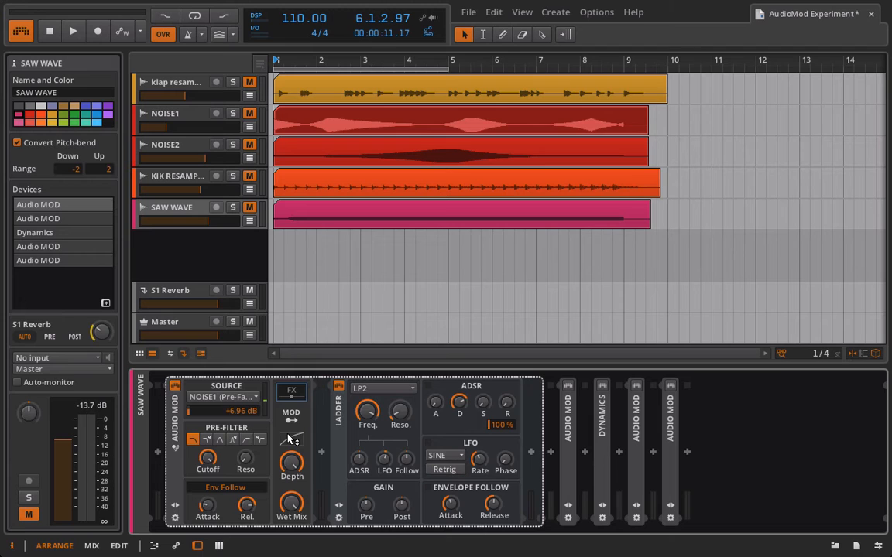
Solo and unmute SAW WAVE, play it through the NOISE1-modulated Ladder filter, stop, and mute the S1 Reverb track.
left_click(232, 208)
key("space")
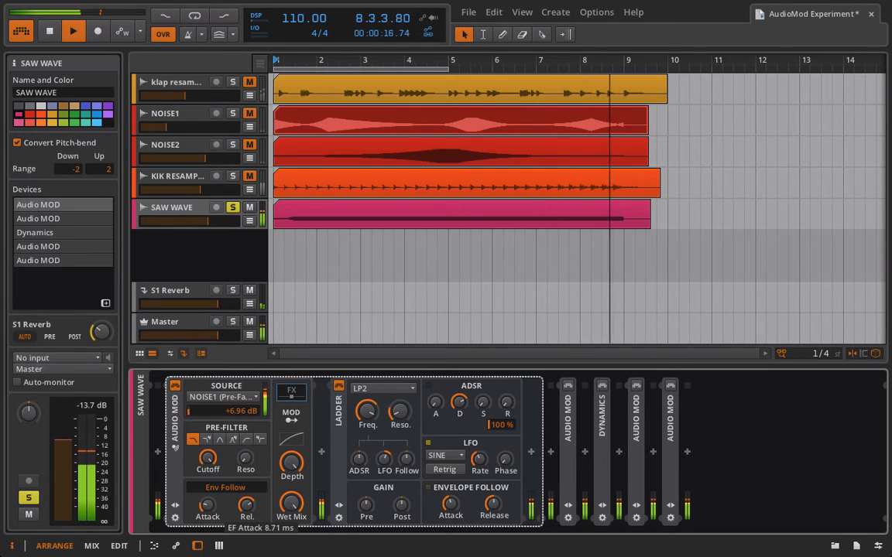
key("space")
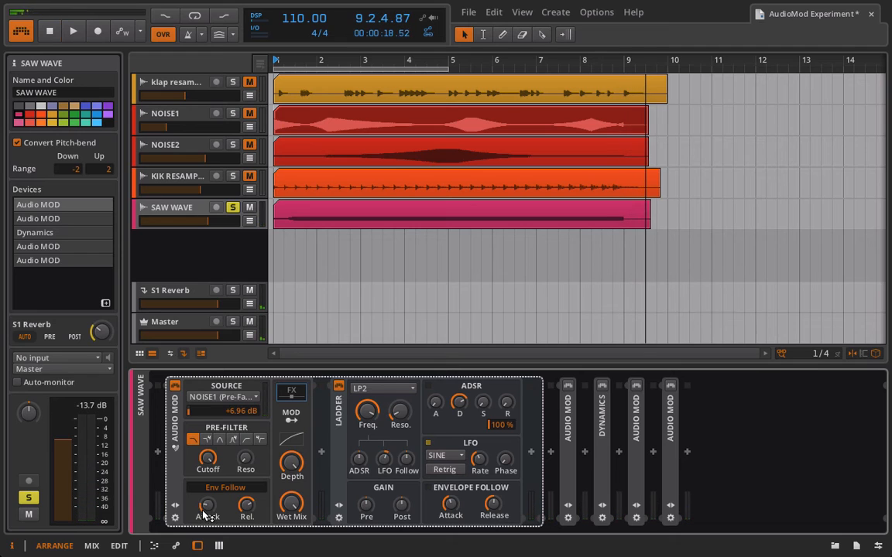
left_click(248, 288)
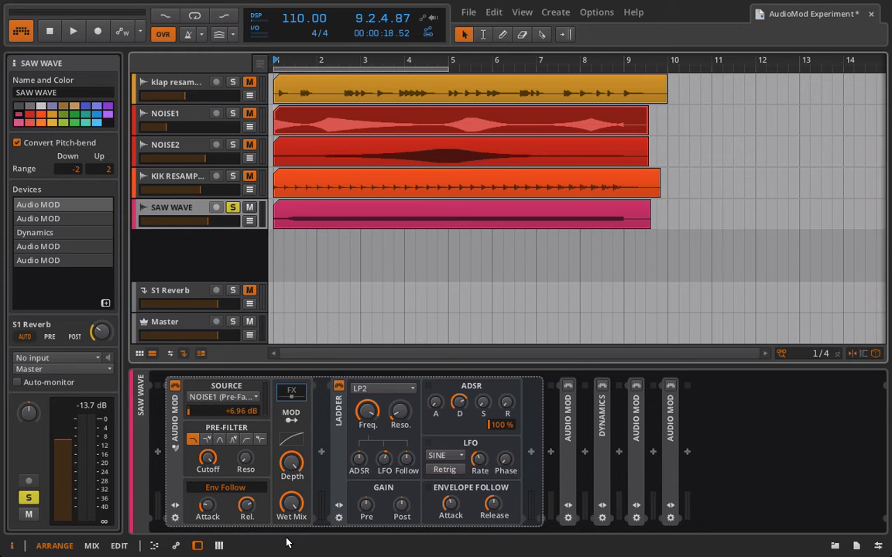
Hide the first Audio MOD's FX chain, activate the second Audio MOD, and inspect the modulation targets on its nested Chorus.
left_click(291, 392)
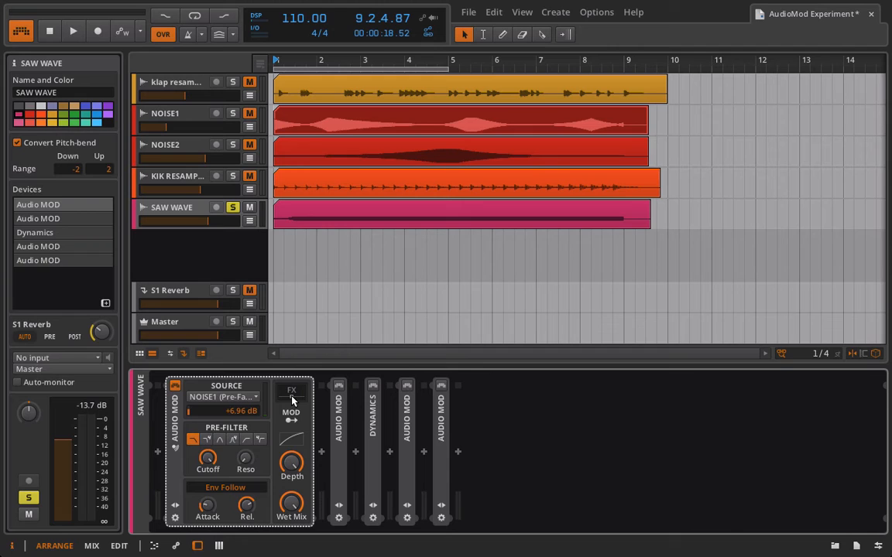
left_click(338, 387)
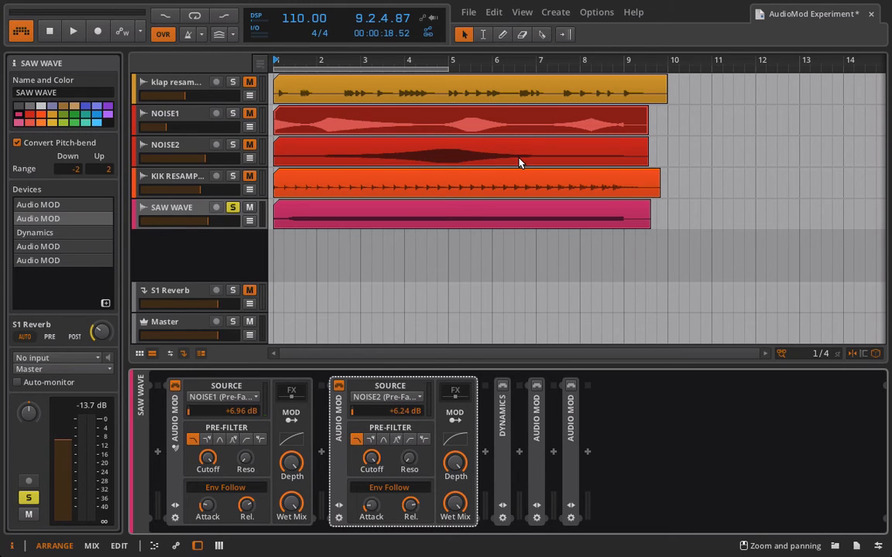
left_click(455, 391)
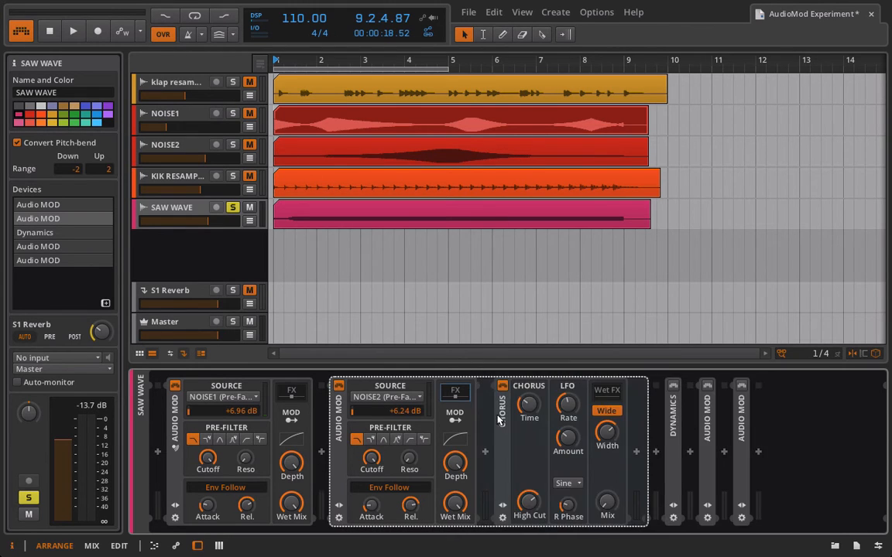
left_click(464, 420)
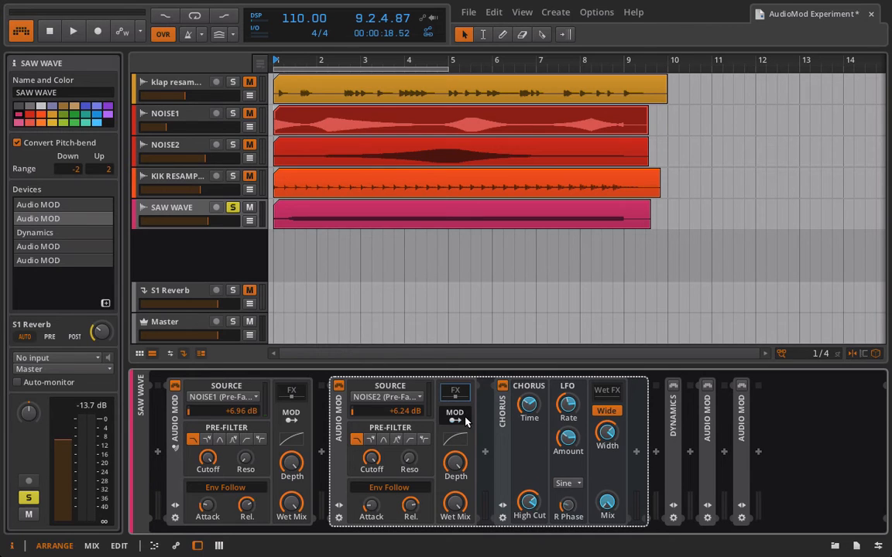
left_click(464, 420)
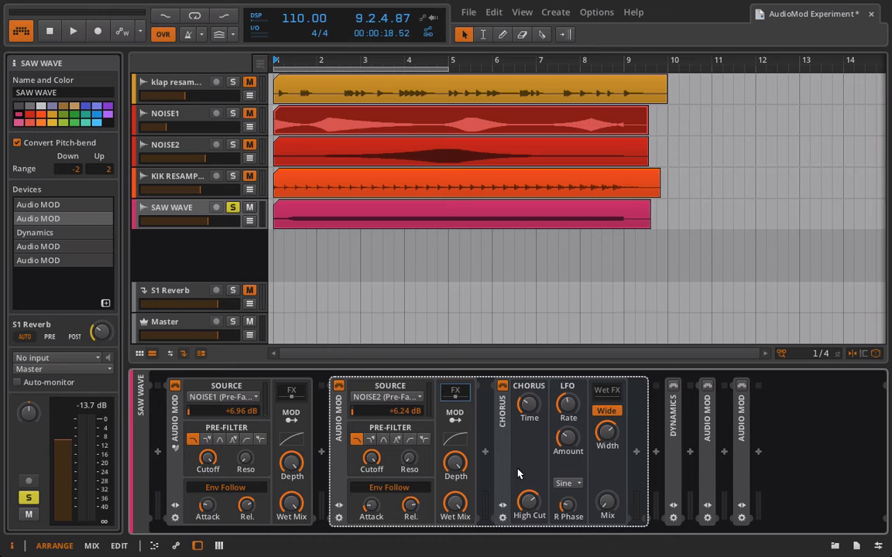
Show the Ladder filter alongside the Chorus and play SAW WAVE through both Audio MOD devices, then stop.
left_click(291, 390)
scroll(321, 423, "right", 3)
scroll(321, 424, "left", 1)
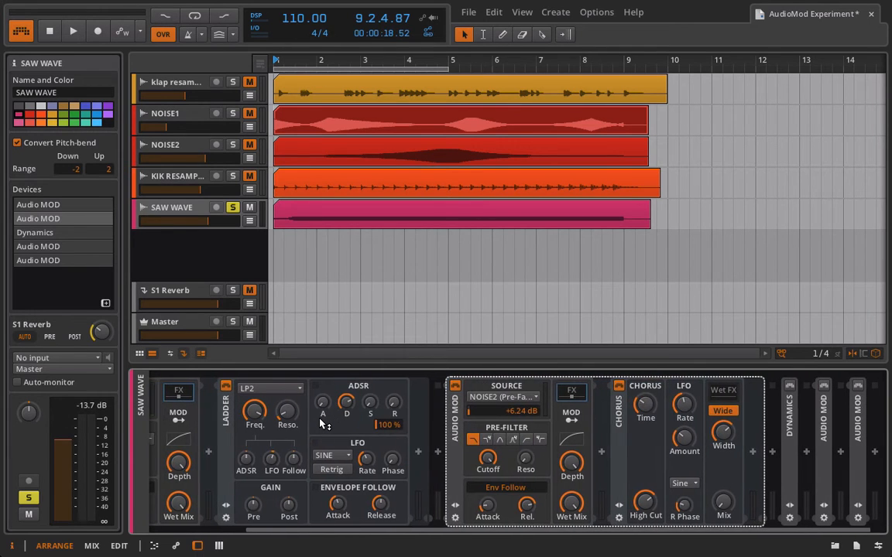
key("space")
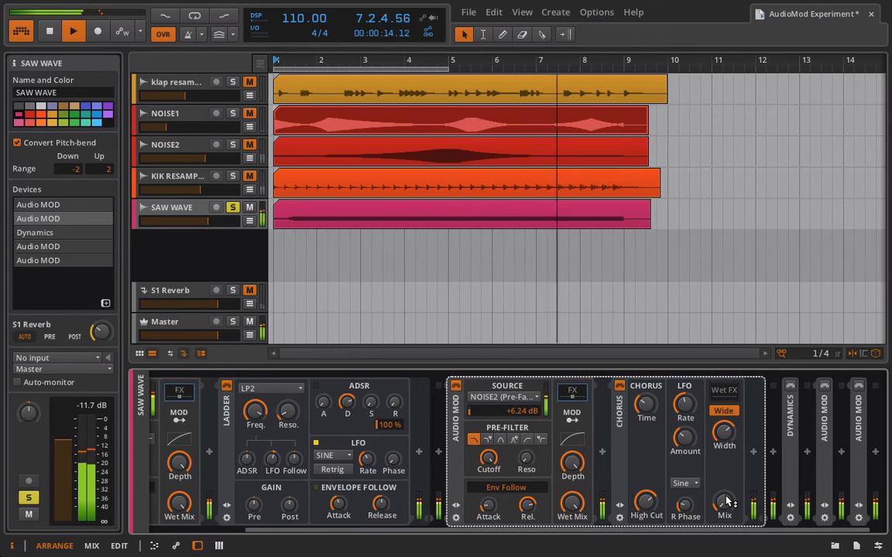
key("space")
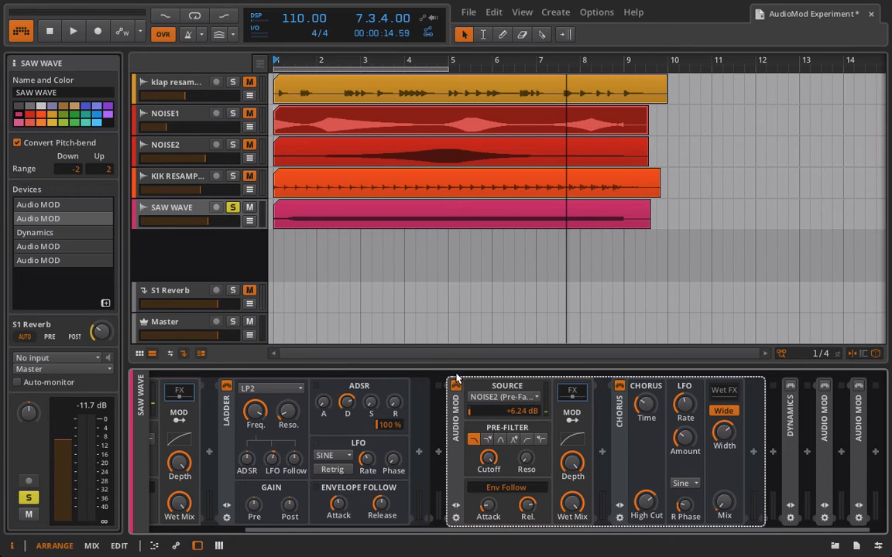
Compare SAW WAVE with both Audio MOD devices bypassed and then reactivated, playing from bar 4.
scroll(449, 383, "left", 3)
left_click(175, 385)
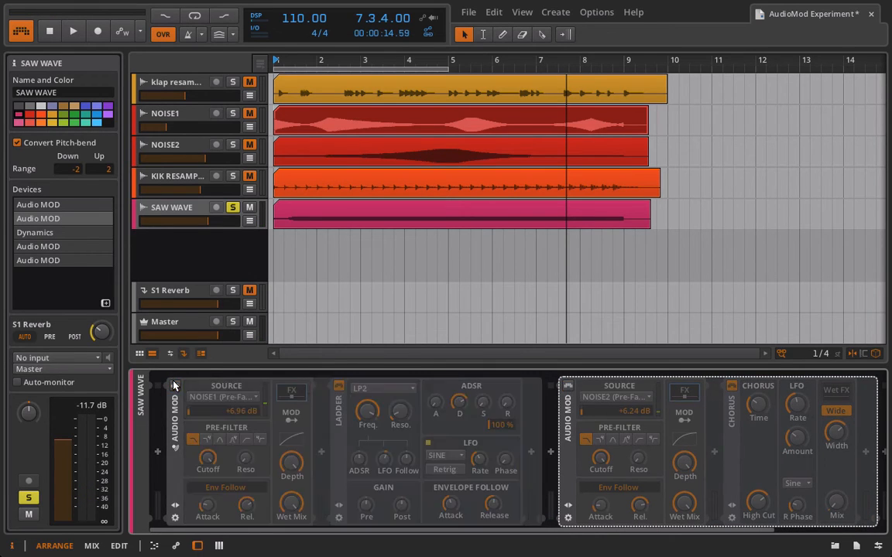
double_click(403, 57)
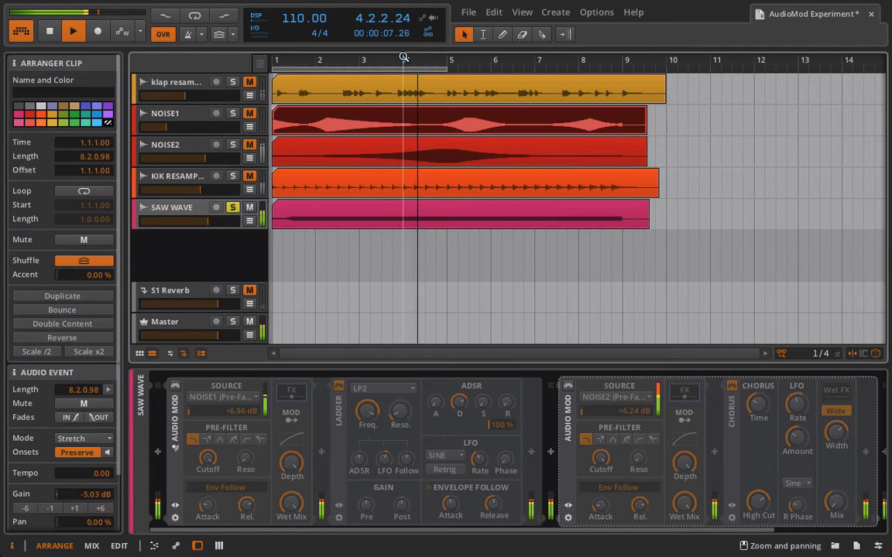
key("space")
left_click(175, 385)
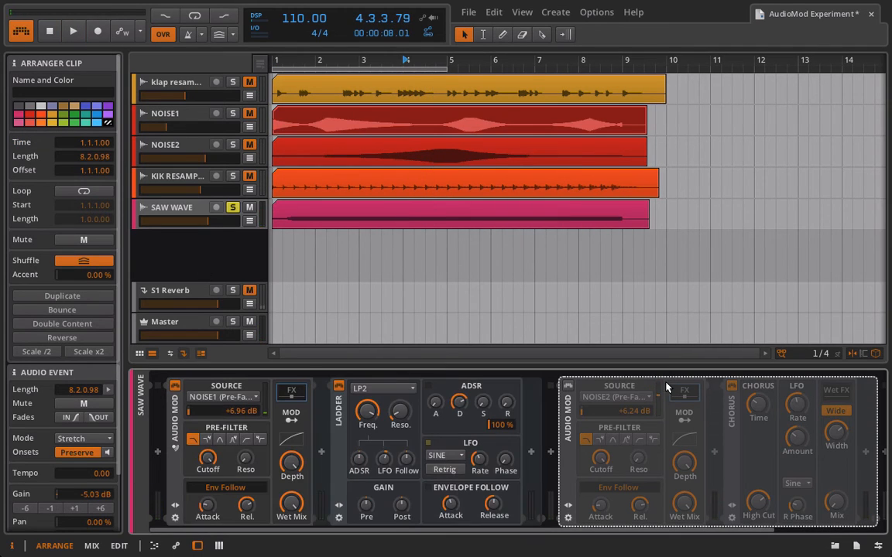
left_click(568, 386)
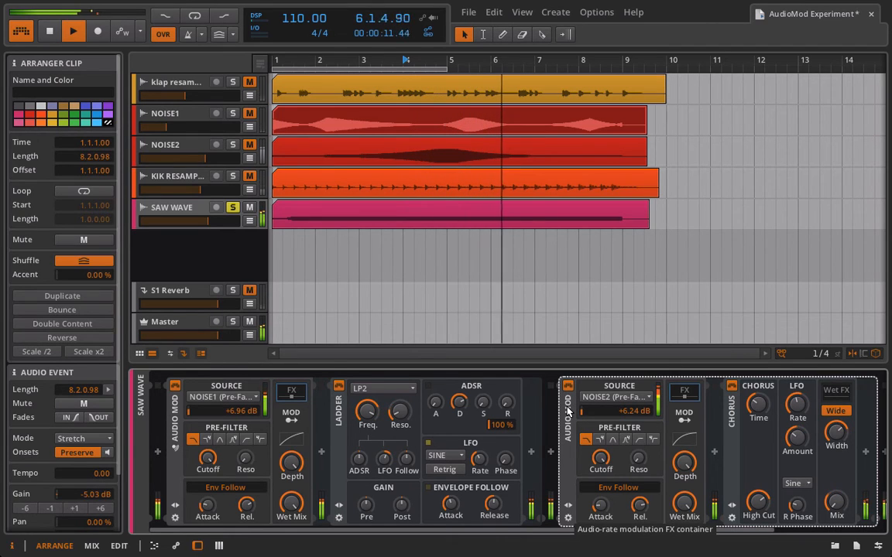
Stop playback and collapse the first and second Audio MOD devices in the SAW WAVE chain.
double_click(175, 421)
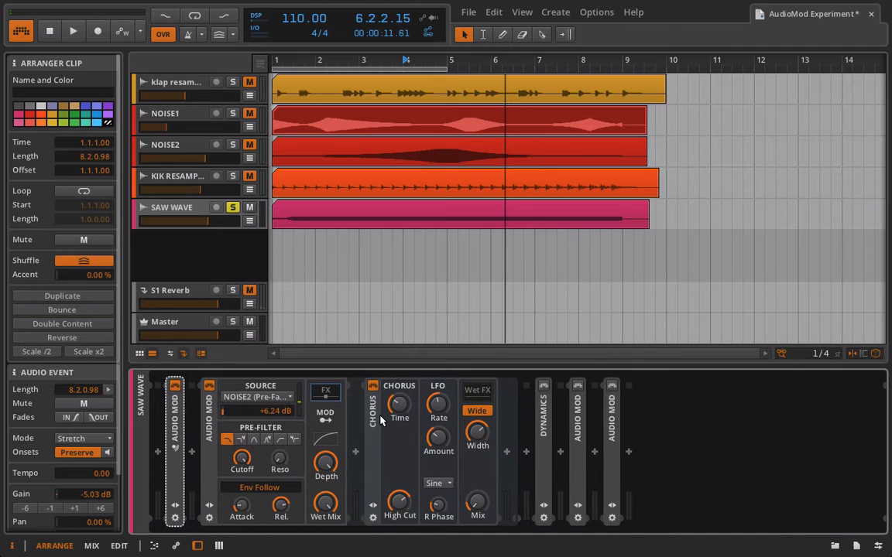
double_click(209, 421)
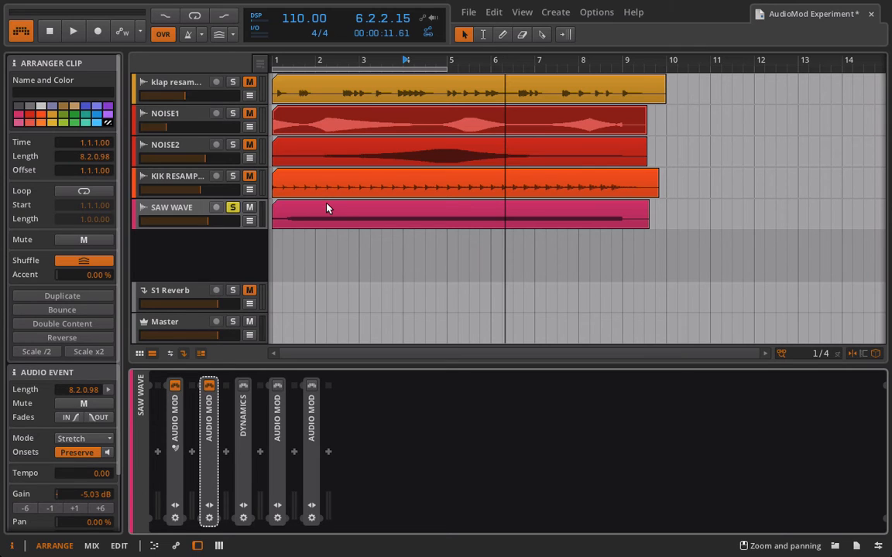
Audition the Dynamics device on SAW WAVE with KIK RESAMPLE (Pre-Fader) as its sidechain source, then stop, bypass and collapse it.
double_click(242, 418)
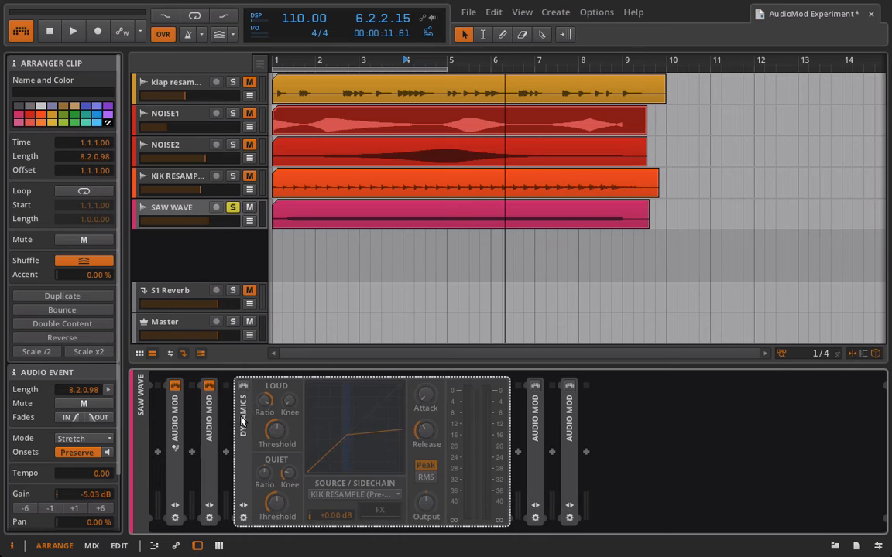
left_click(243, 387)
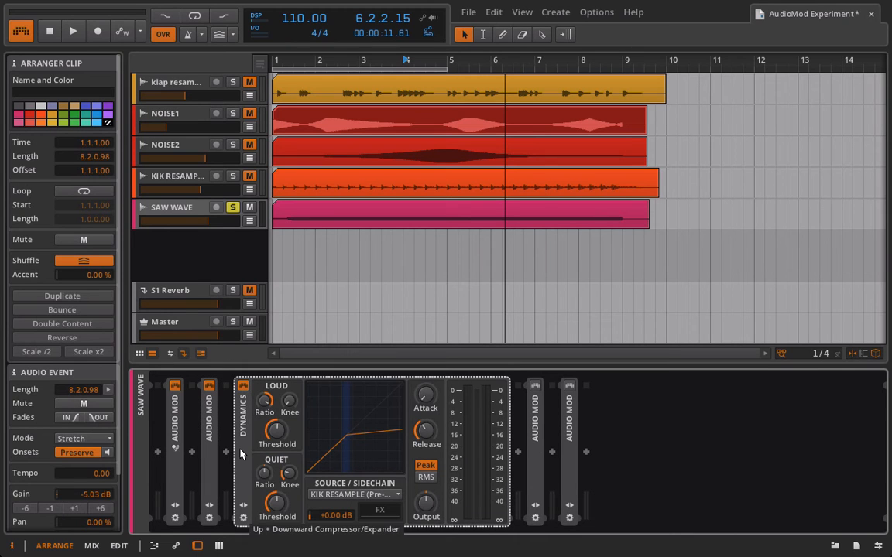
left_click(341, 495)
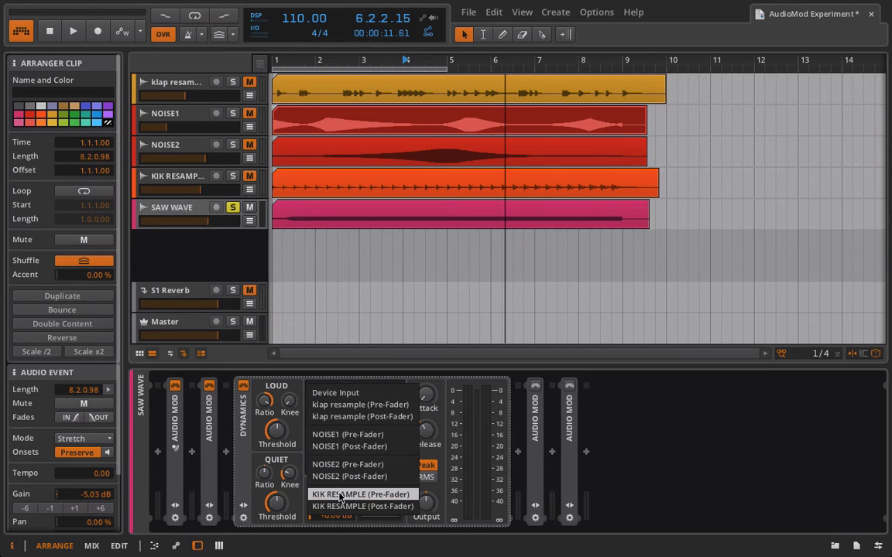
left_click(338, 495)
key("space")
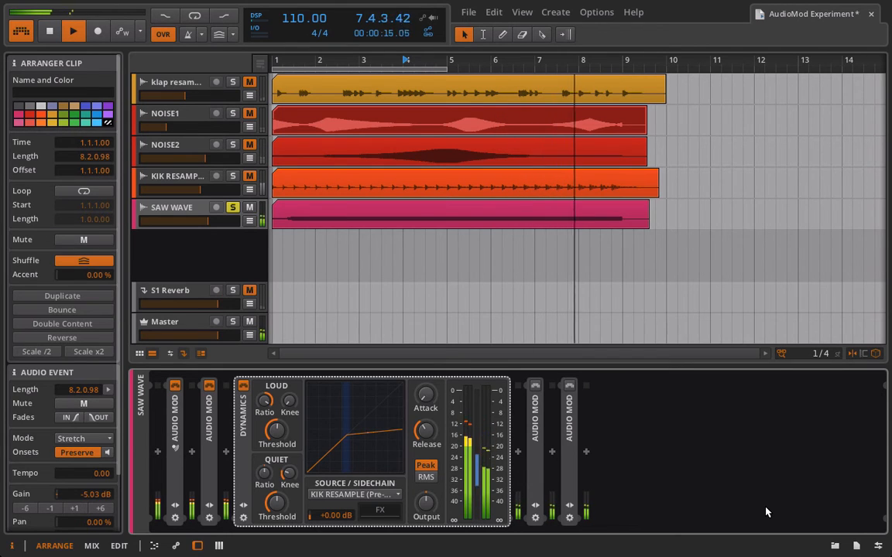
left_click(245, 406)
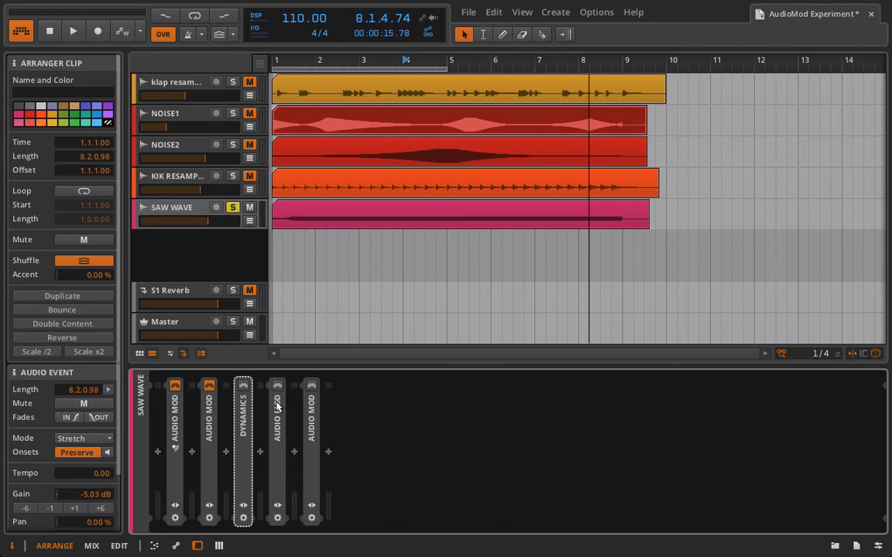
Activate the third Audio MOD on SAW WAVE, show its nested Compressor, and play the track from bar 1, then stop.
left_click(279, 412)
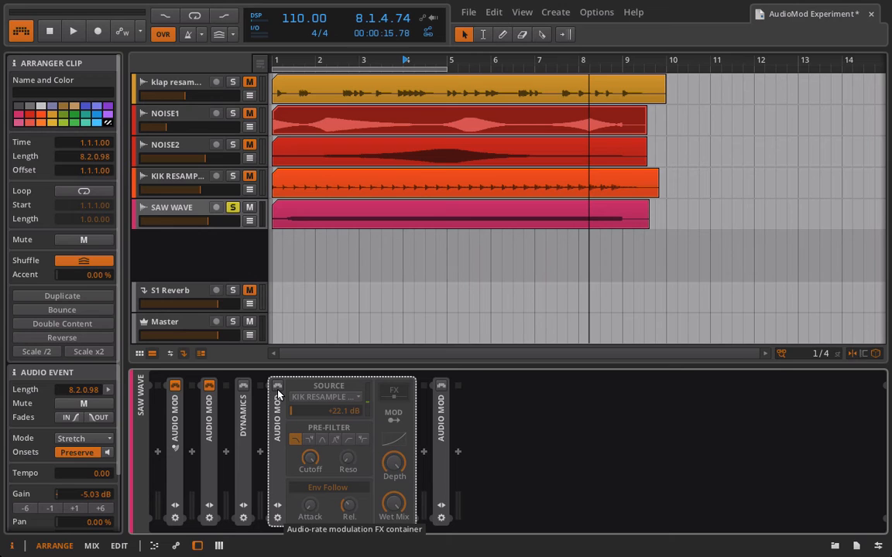
left_click(278, 387)
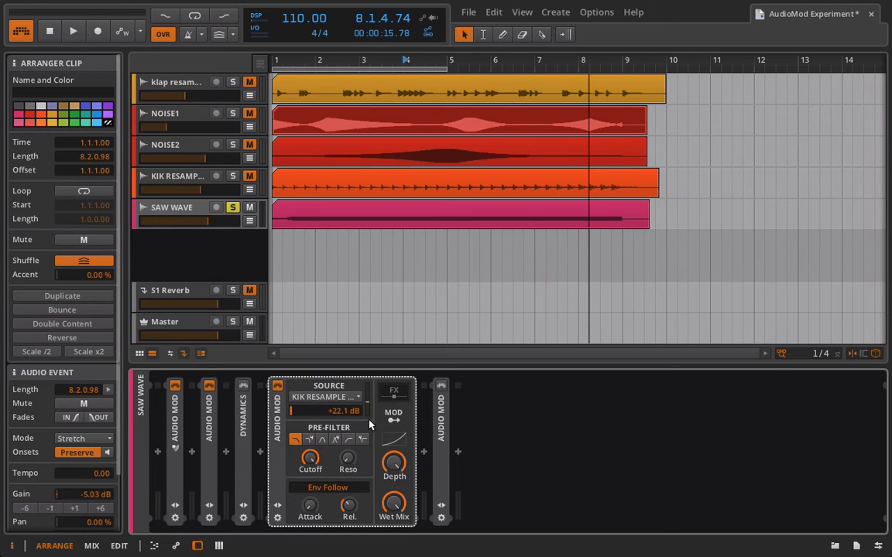
left_click(394, 392)
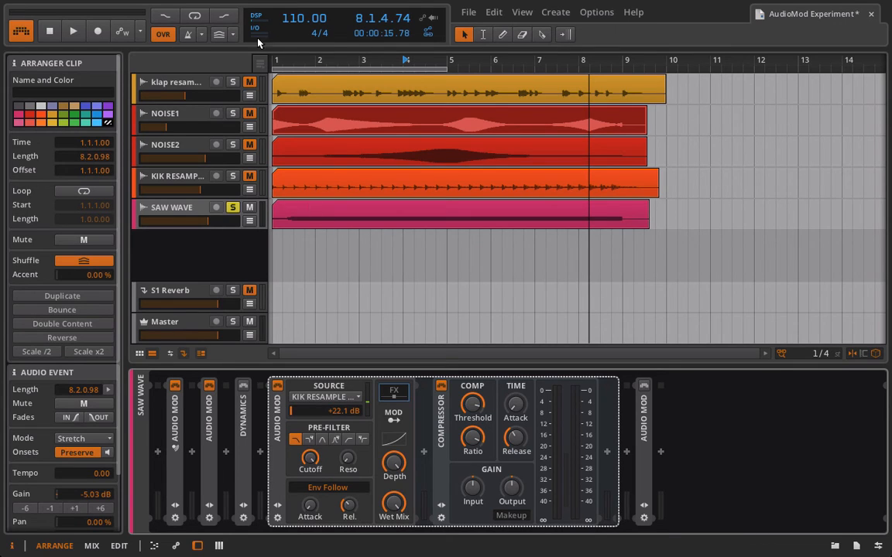
double_click(276, 63)
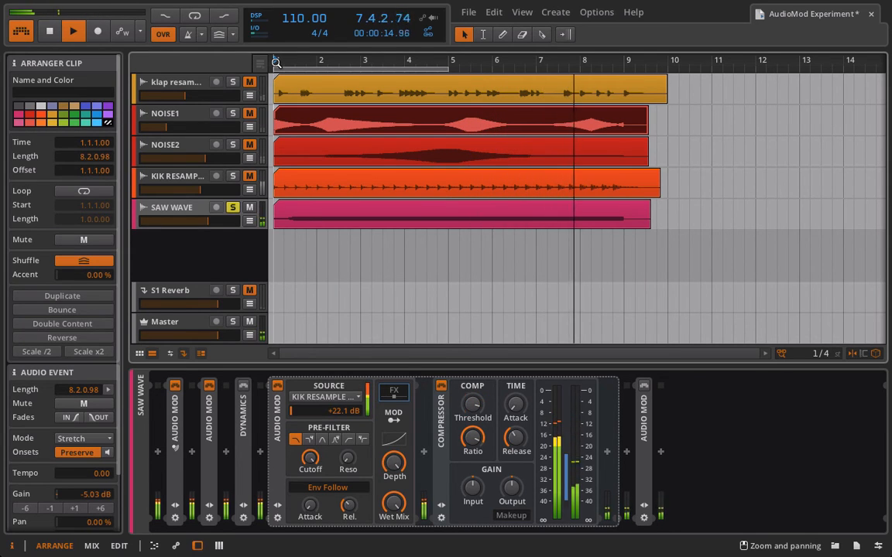
key("space")
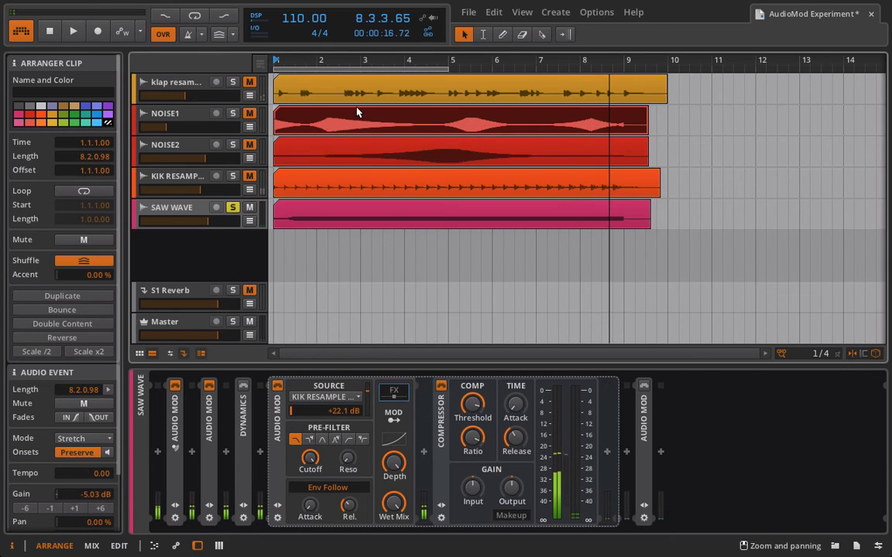
Compare by playing SAW WAVE with Dynamics active and the third Audio MOD bypassed, then stop and bypass Dynamics again.
left_click(244, 386)
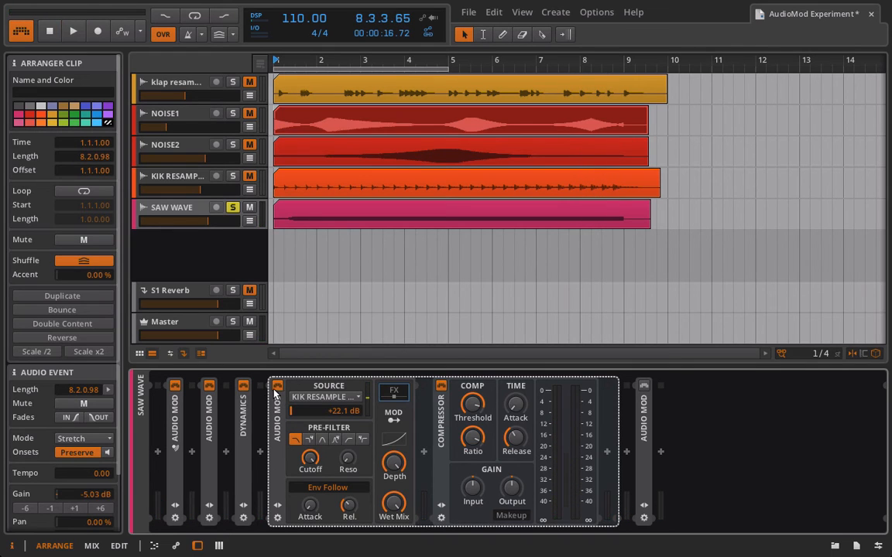
left_click(275, 387)
key("space")
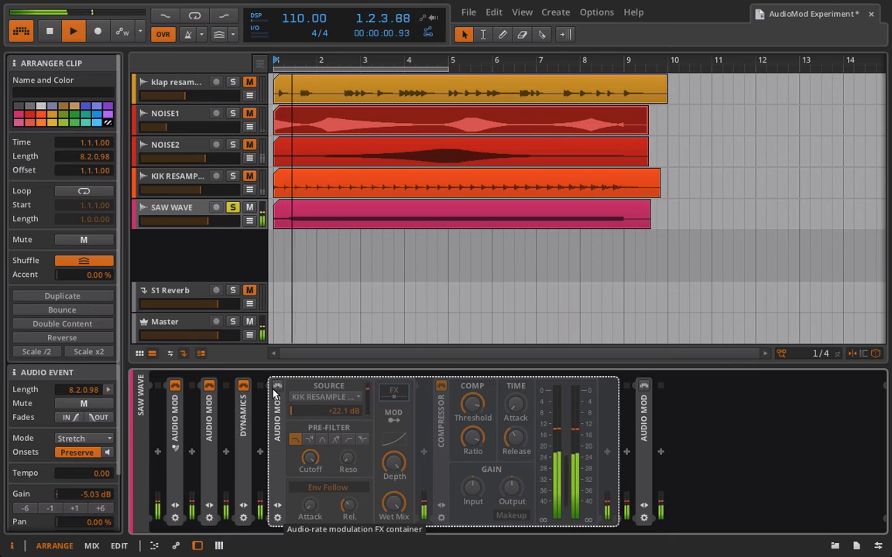
double_click(248, 414)
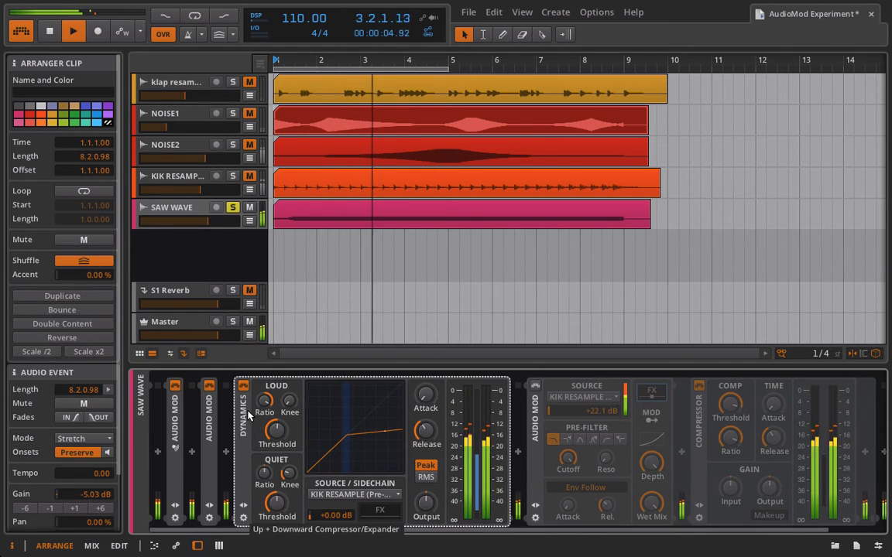
double_click(245, 396)
key("space")
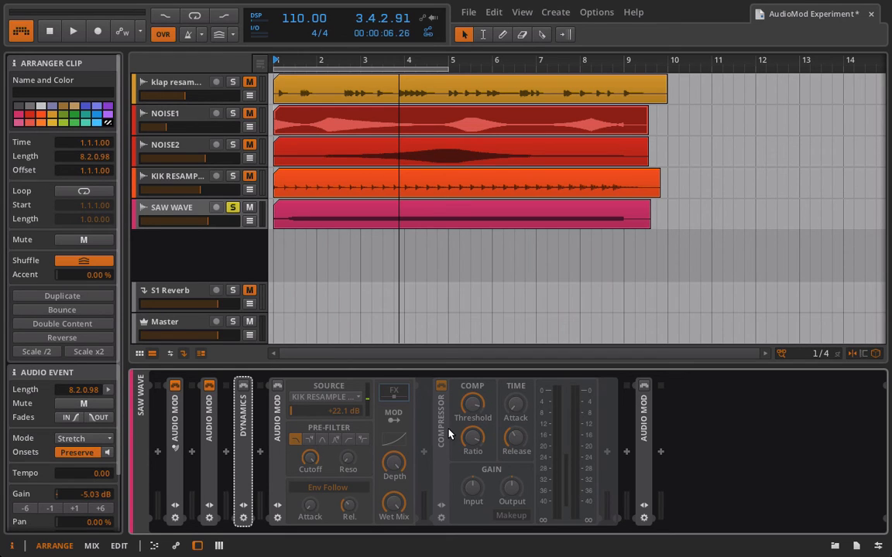
Reactivate the third Audio MOD, play SAW WAVE from the start, and collapse the device.
left_click(277, 386)
key("space")
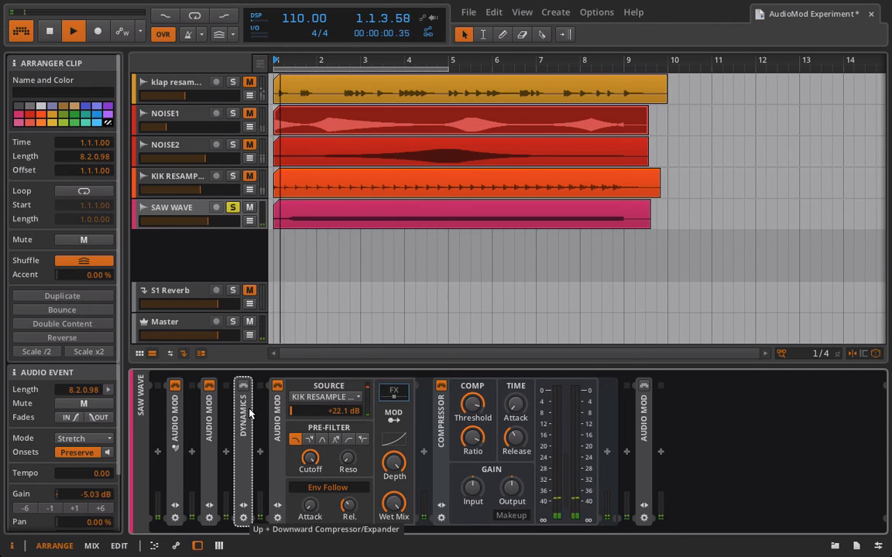
double_click(277, 421)
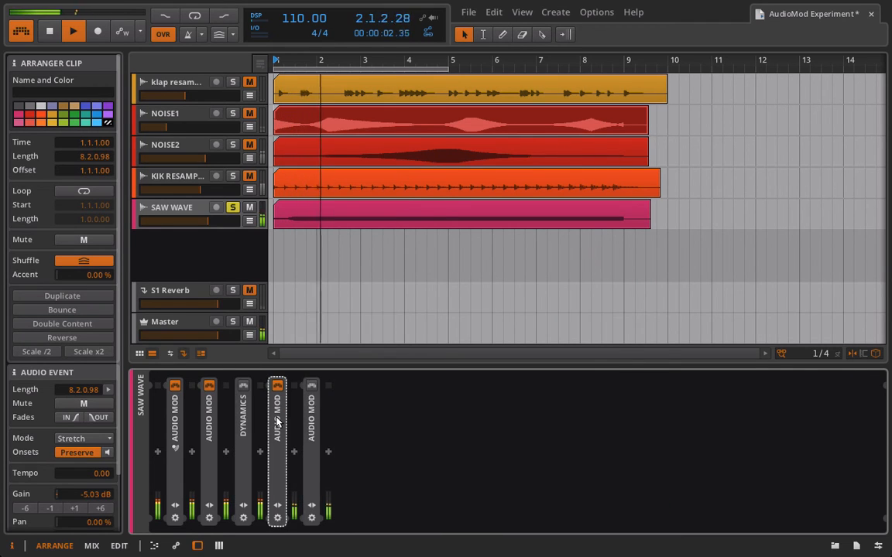
Expand and activate the fourth Audio MOD, play SAW WAVE briefly, and show its nested Delay-2.
double_click(311, 406)
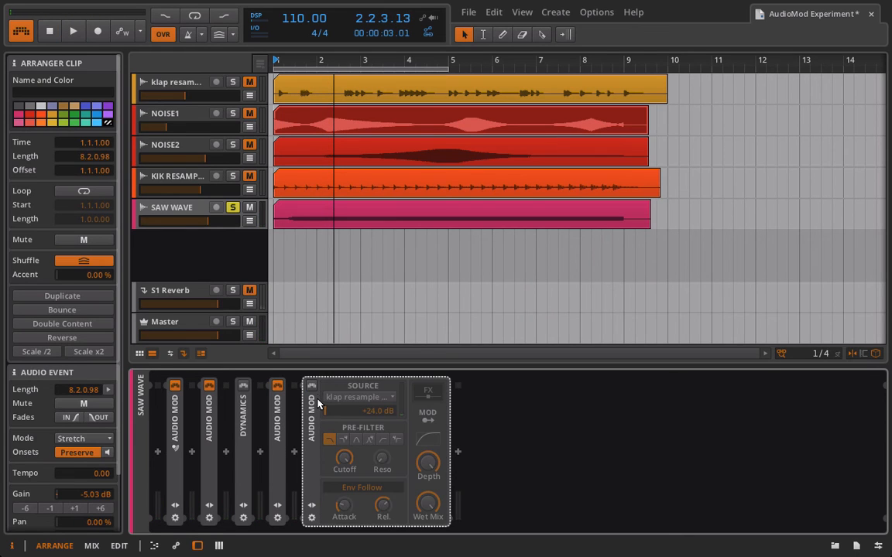
left_click(311, 386)
key("space")
key("space")
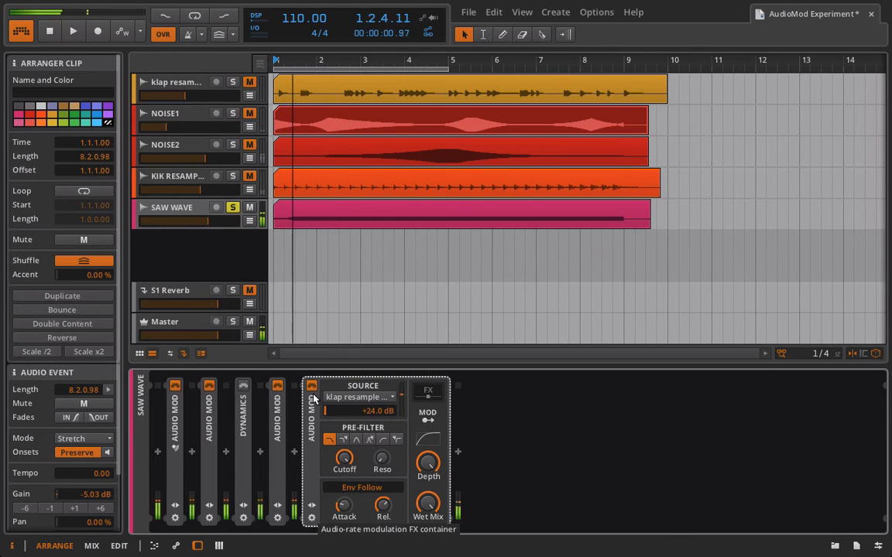
left_click(430, 397)
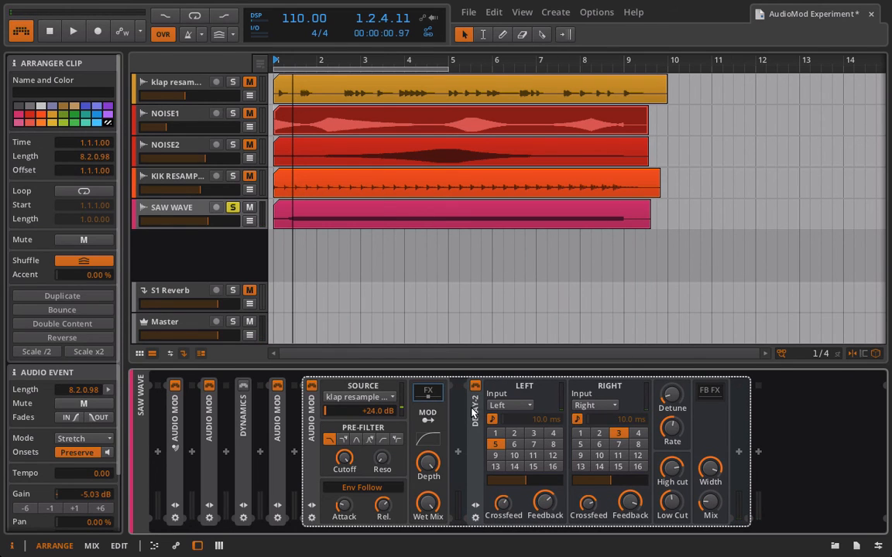
Inspect the fourth Audio MOD's modulation targets on Delay-2, then play SAW WAVE through the active Audio MOD chain and stop.
left_click(429, 415)
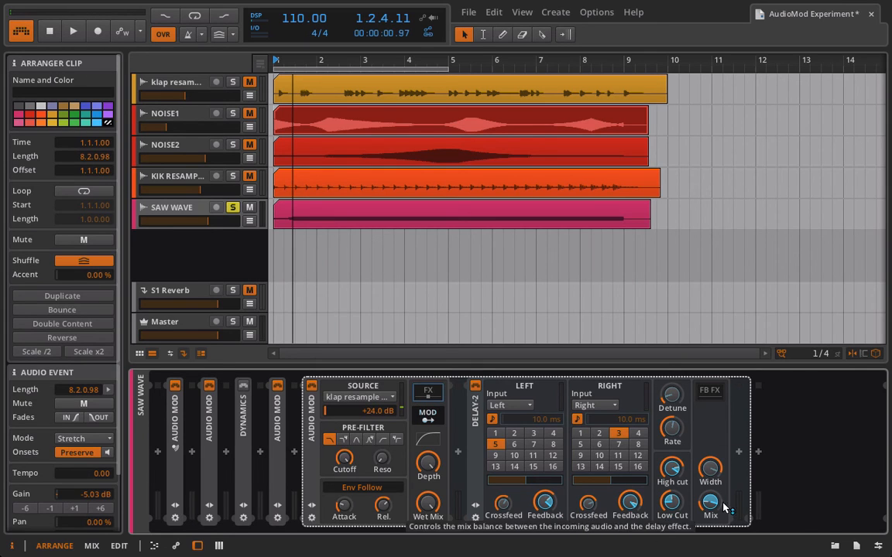
left_click(430, 414)
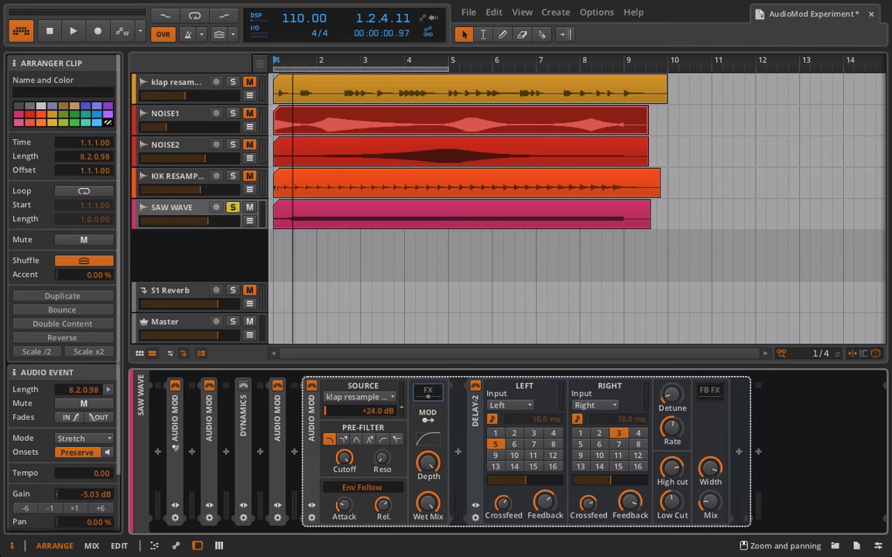
key("space")
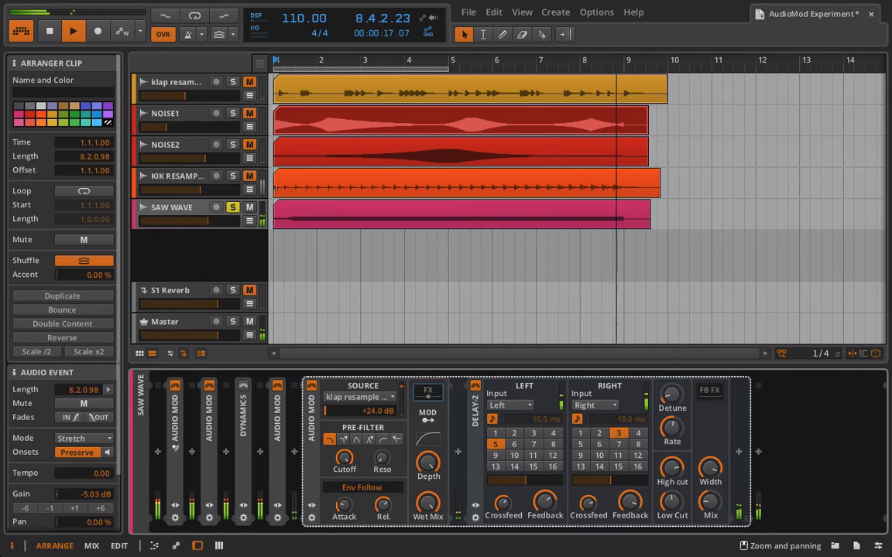
key("space")
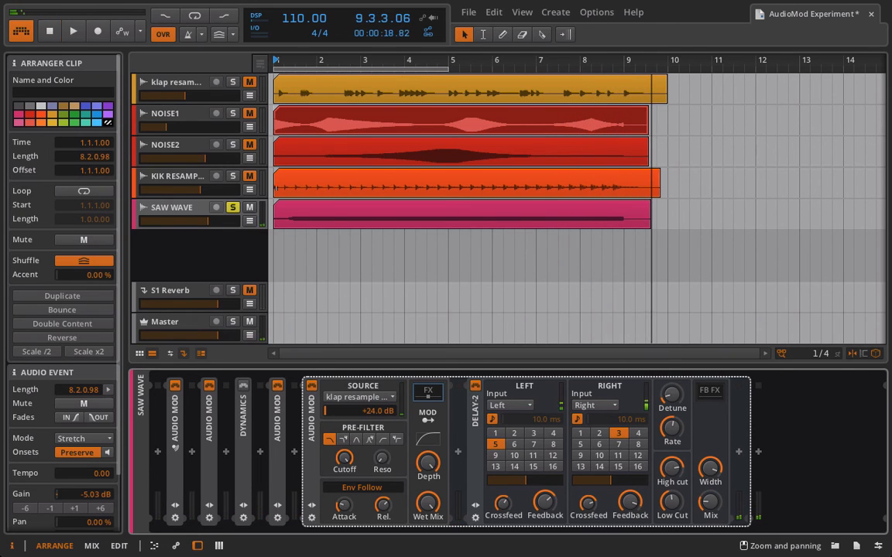
Solo the KIK RESAMPLE, klap resample, S1 Reverb and NOISE1 tracks alongside SAW WAVE.
left_click(232, 176)
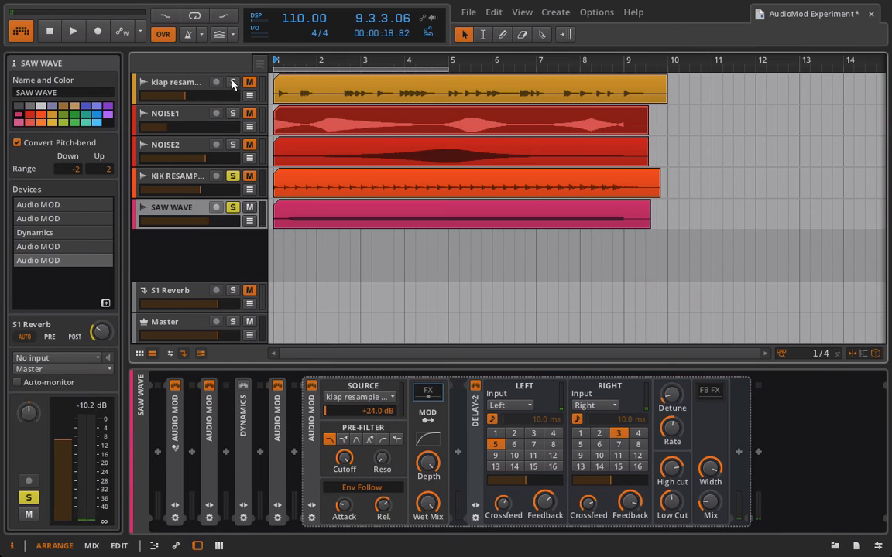
left_click(232, 292)
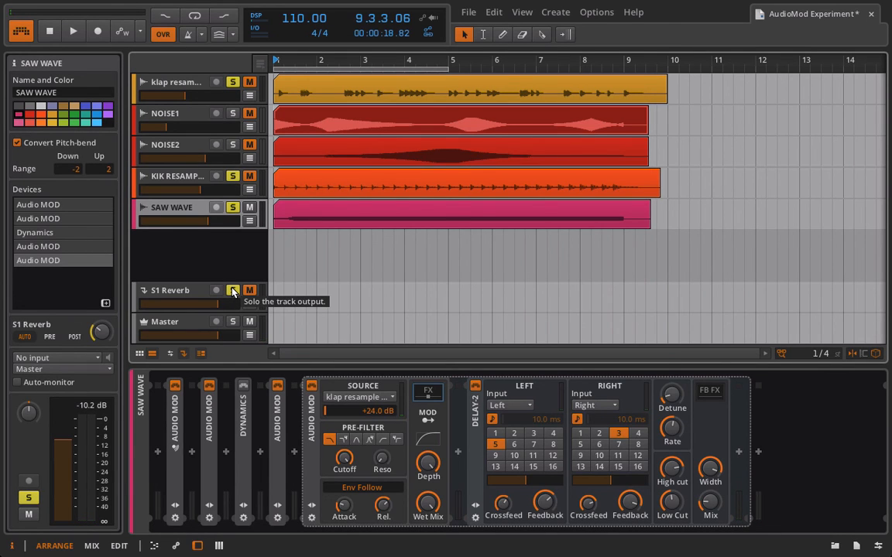
left_click(234, 114)
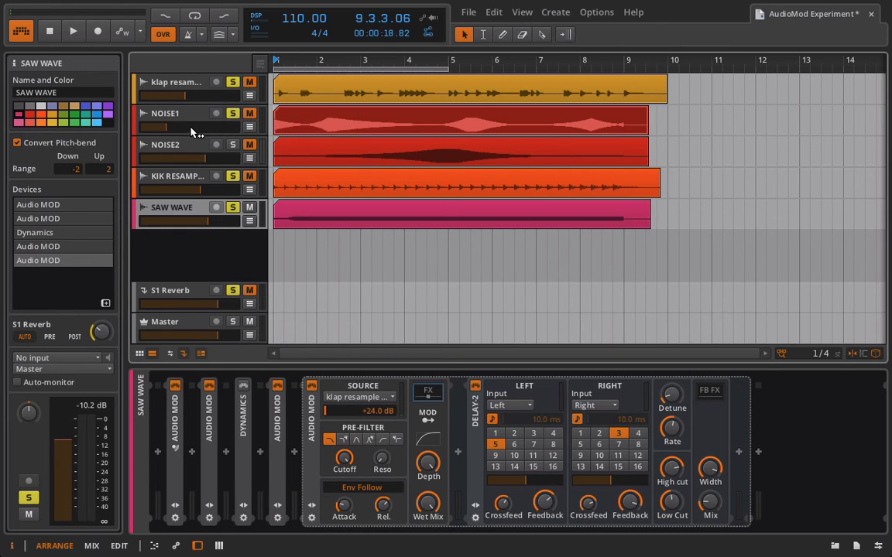
Lower the NOISE1 track's volume, play the soloed tracks together from bar 1, and raise NOISE1 slightly during playback.
left_click_drag(176, 133, 174, 132)
key("space")
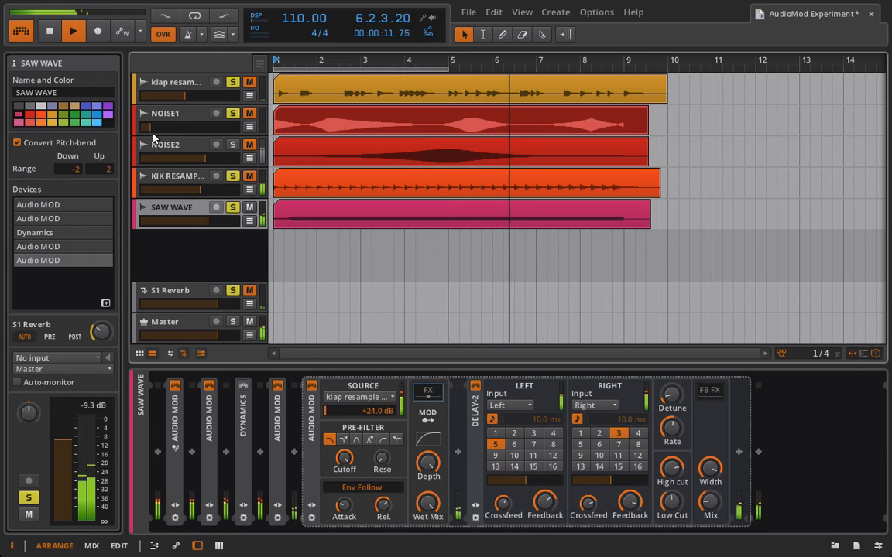
left_click_drag(152, 128, 157, 128)
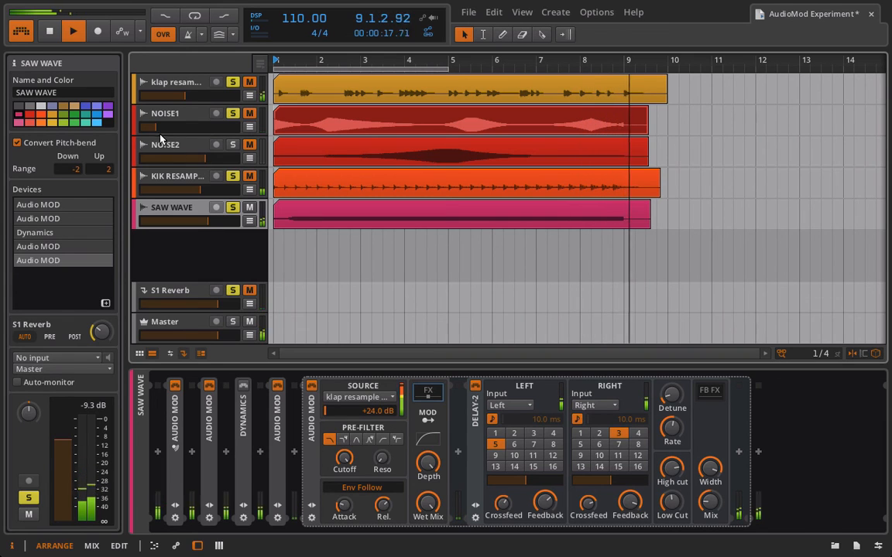
left_click_drag(157, 128, 164, 132)
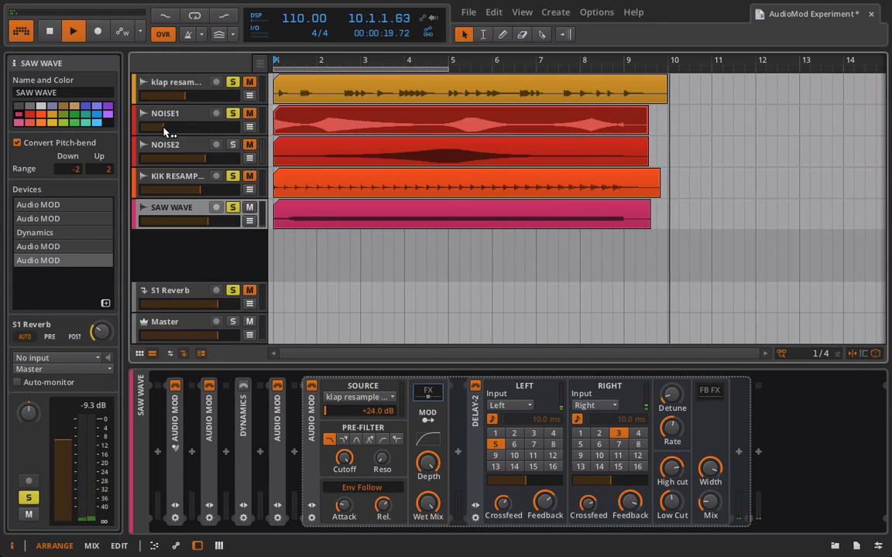